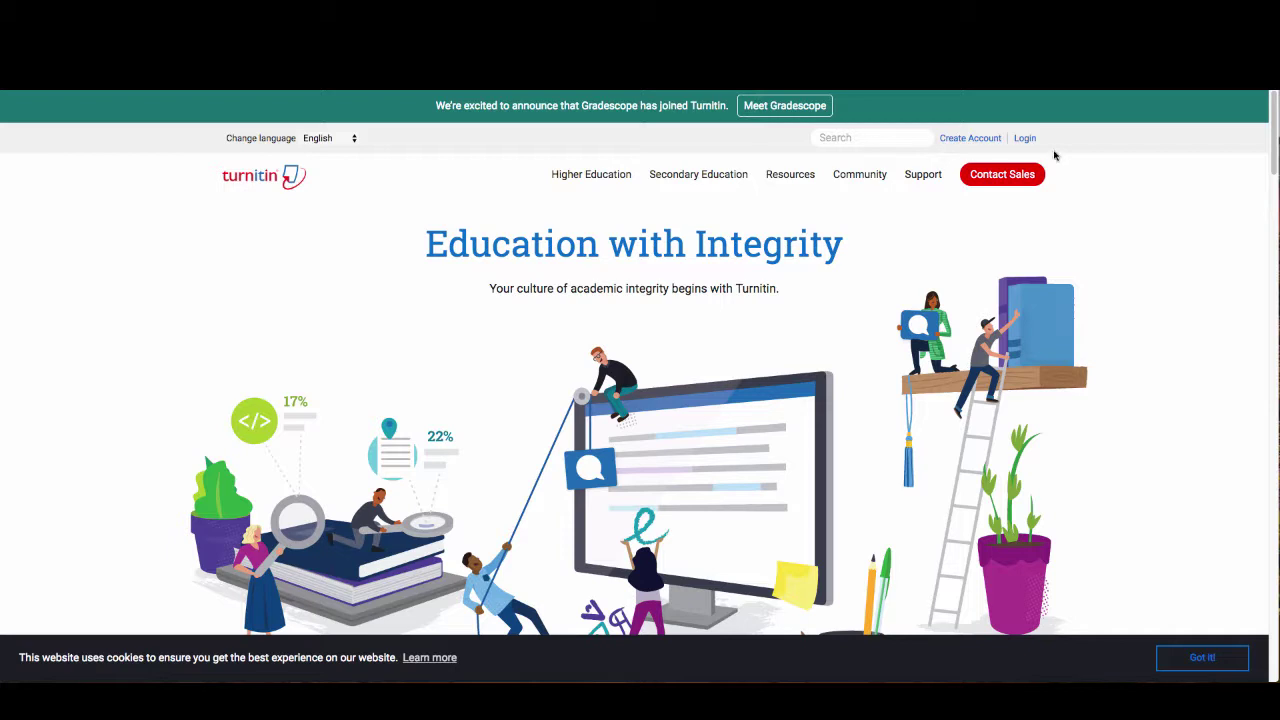
Open the Turnitin login page from the homepage's Login link
left_click(1024, 139)
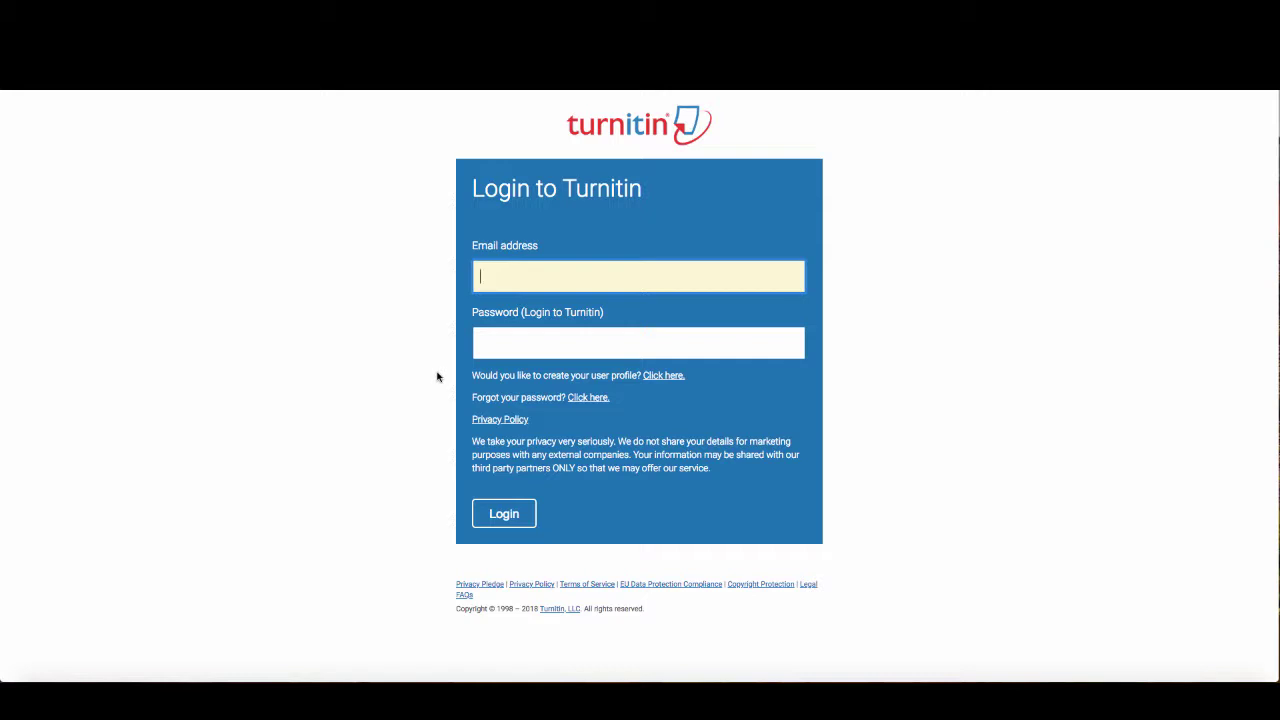
Request a password reset by submitting the account e-mail address and last name
left_click(586, 398)
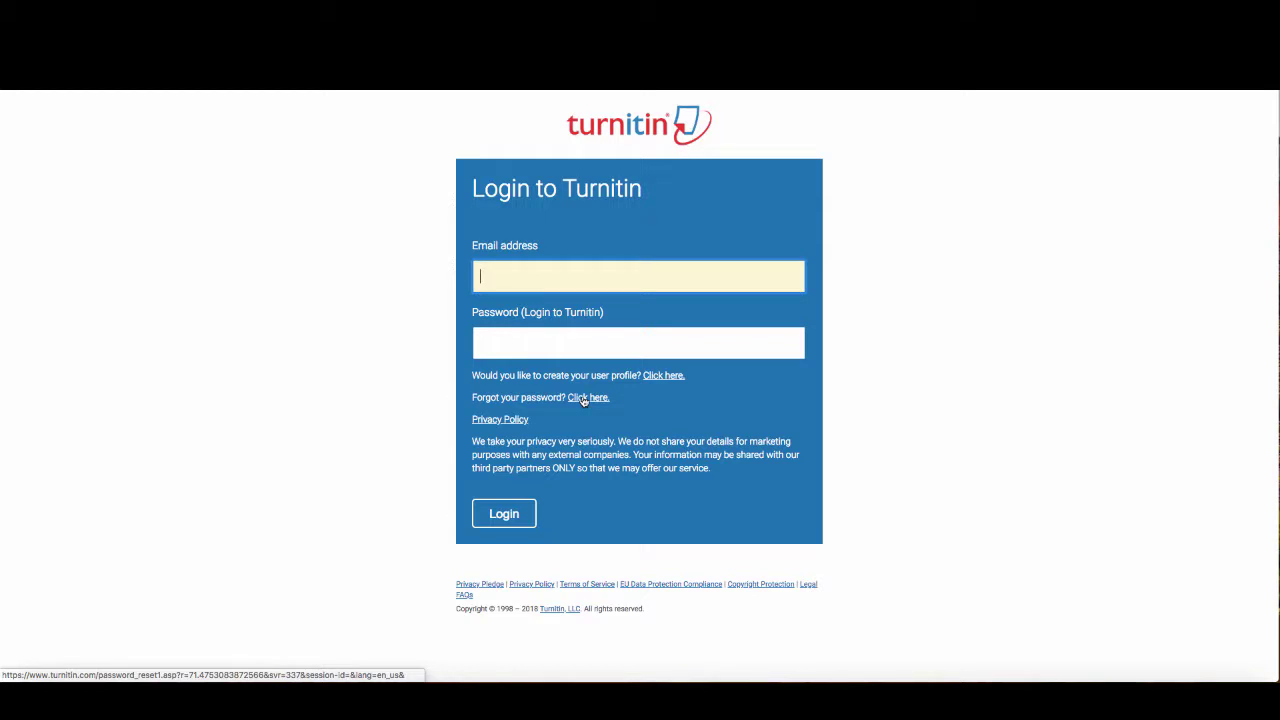
left_click(515, 310)
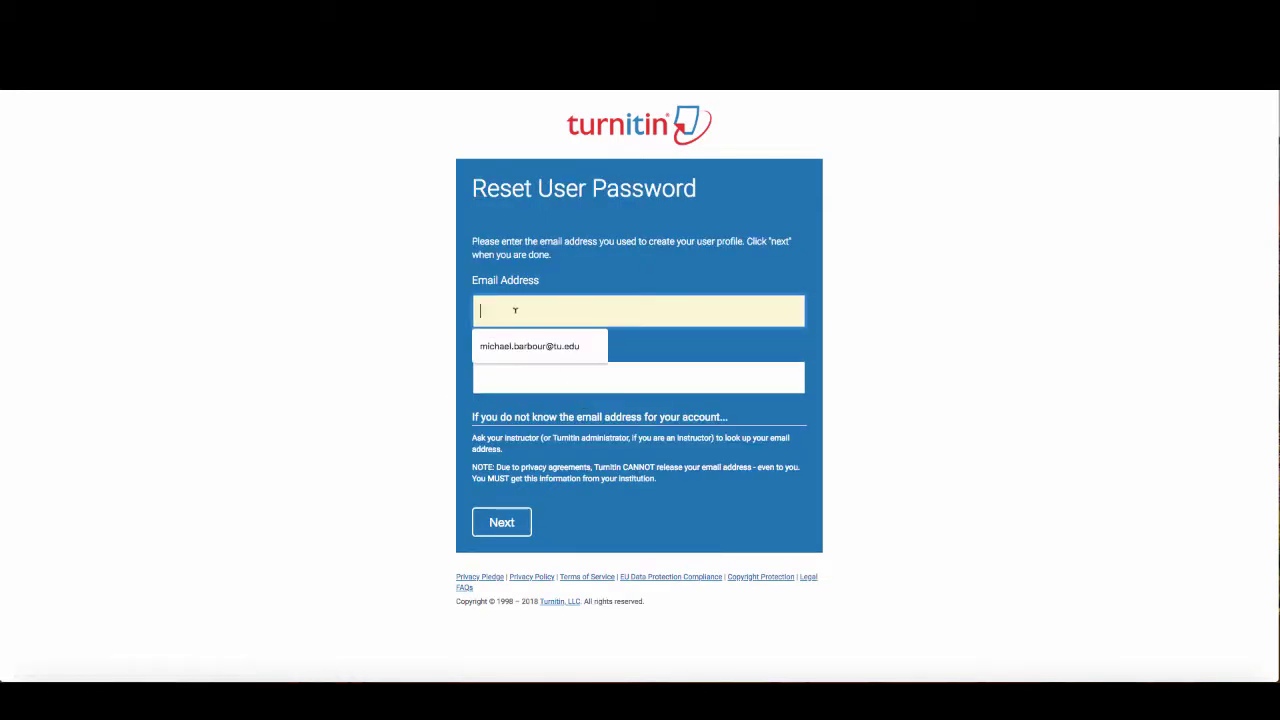
left_click(520, 346)
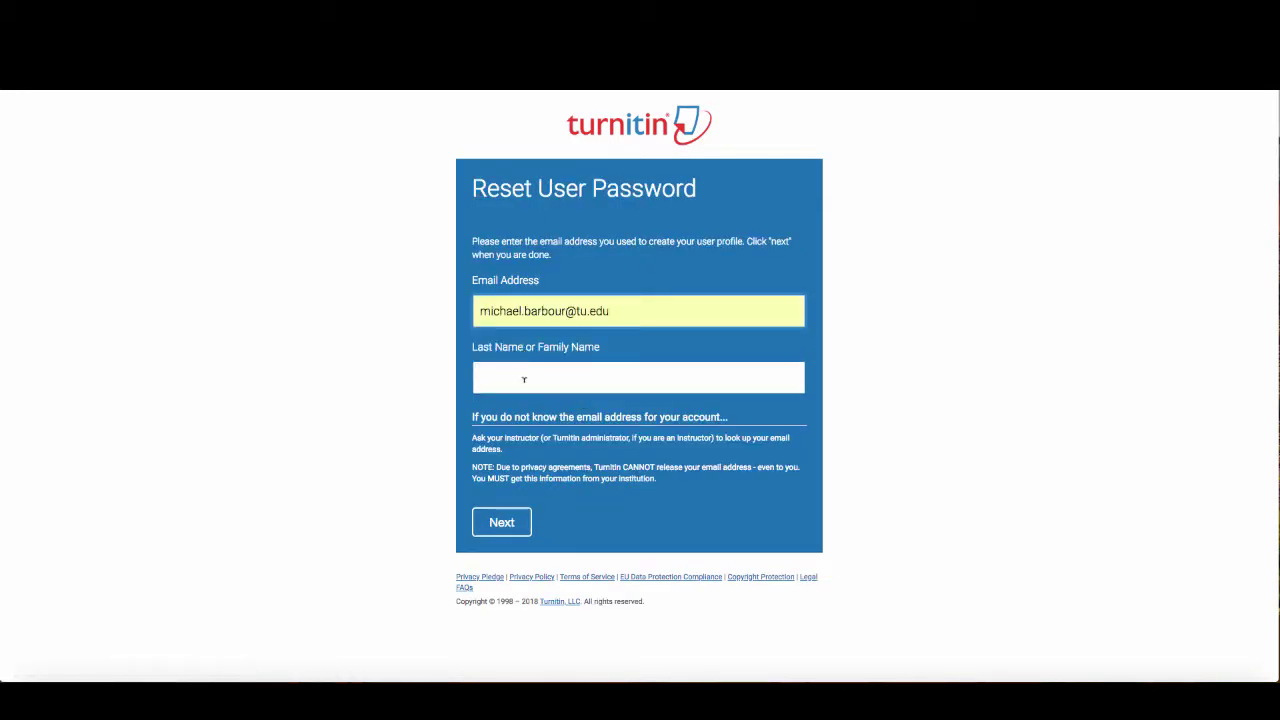
left_click(523, 378)
type("Barb")
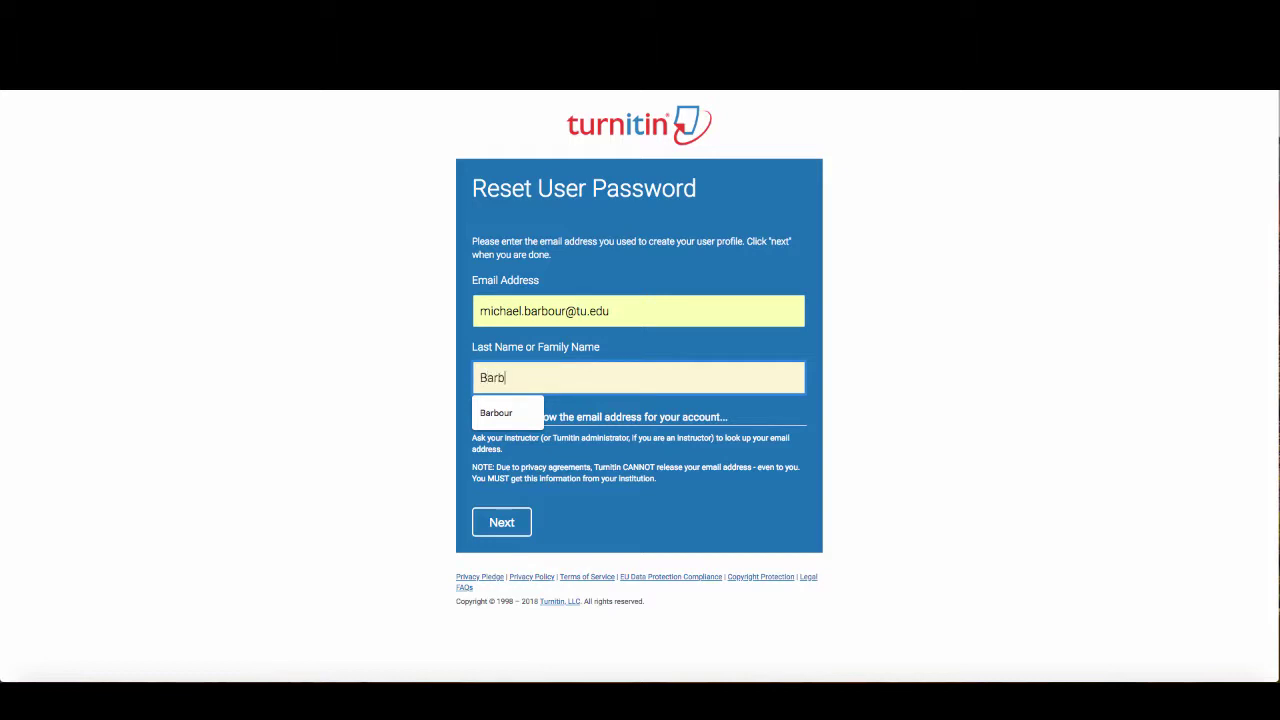
type("our")
left_click(376, 416)
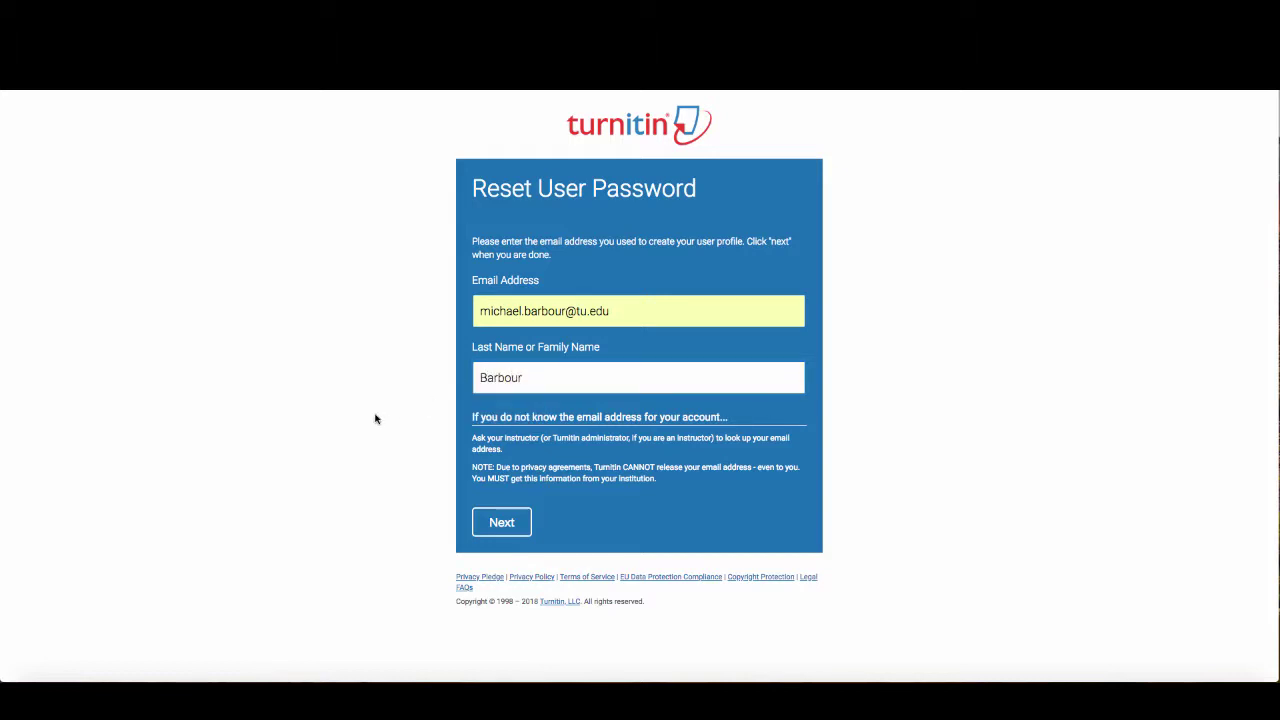
left_click(503, 524)
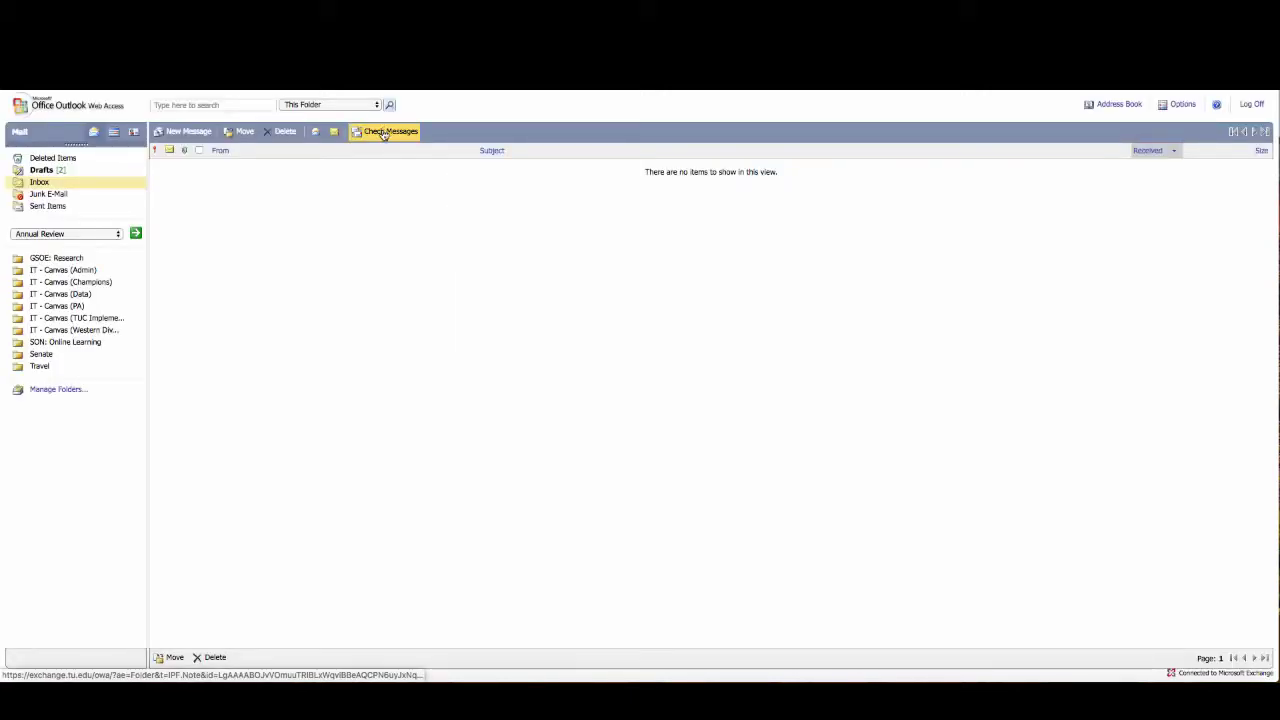
Open the 'Reset your Turnitin password' e-mail and follow its reset link
left_click(383, 133)
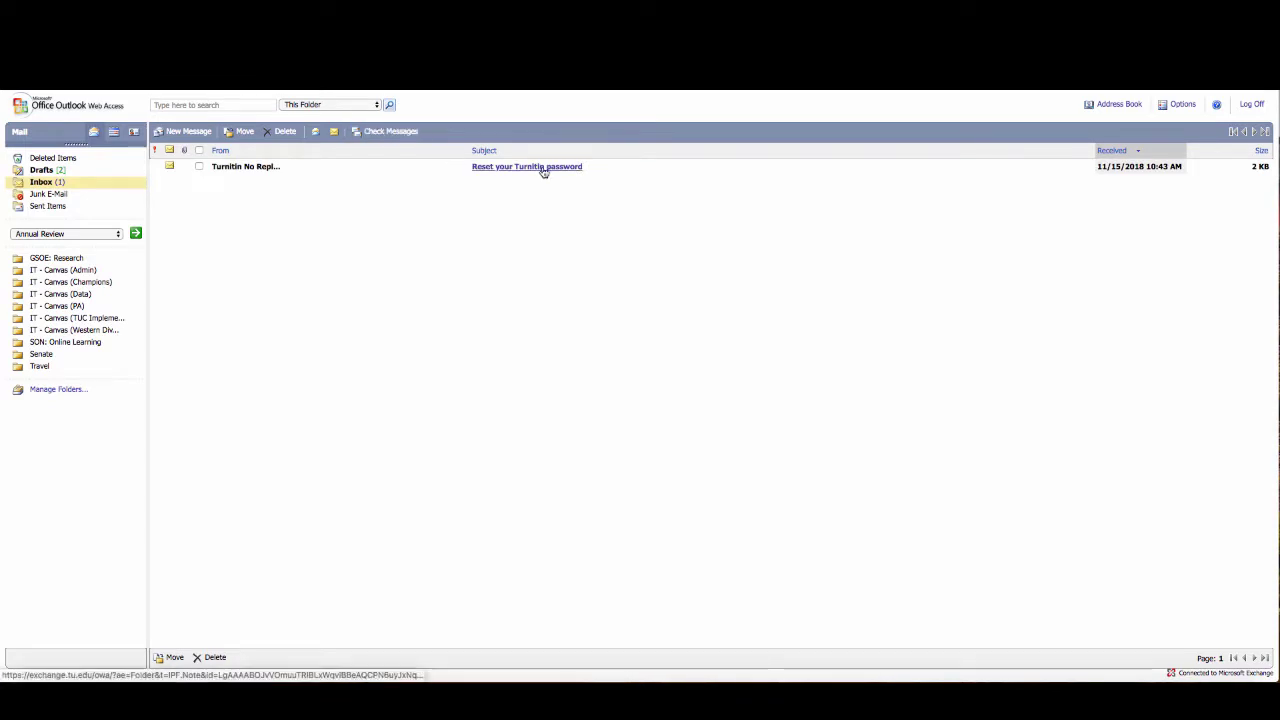
left_click(537, 168)
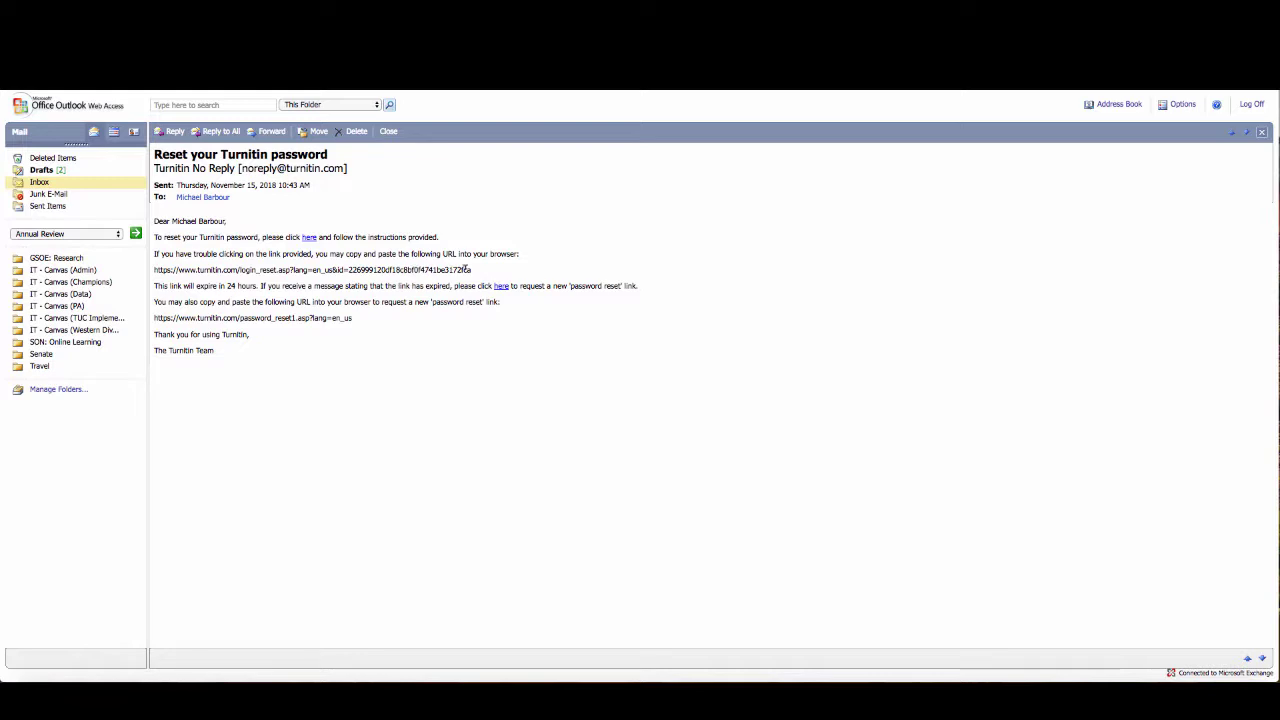
left_click(310, 240)
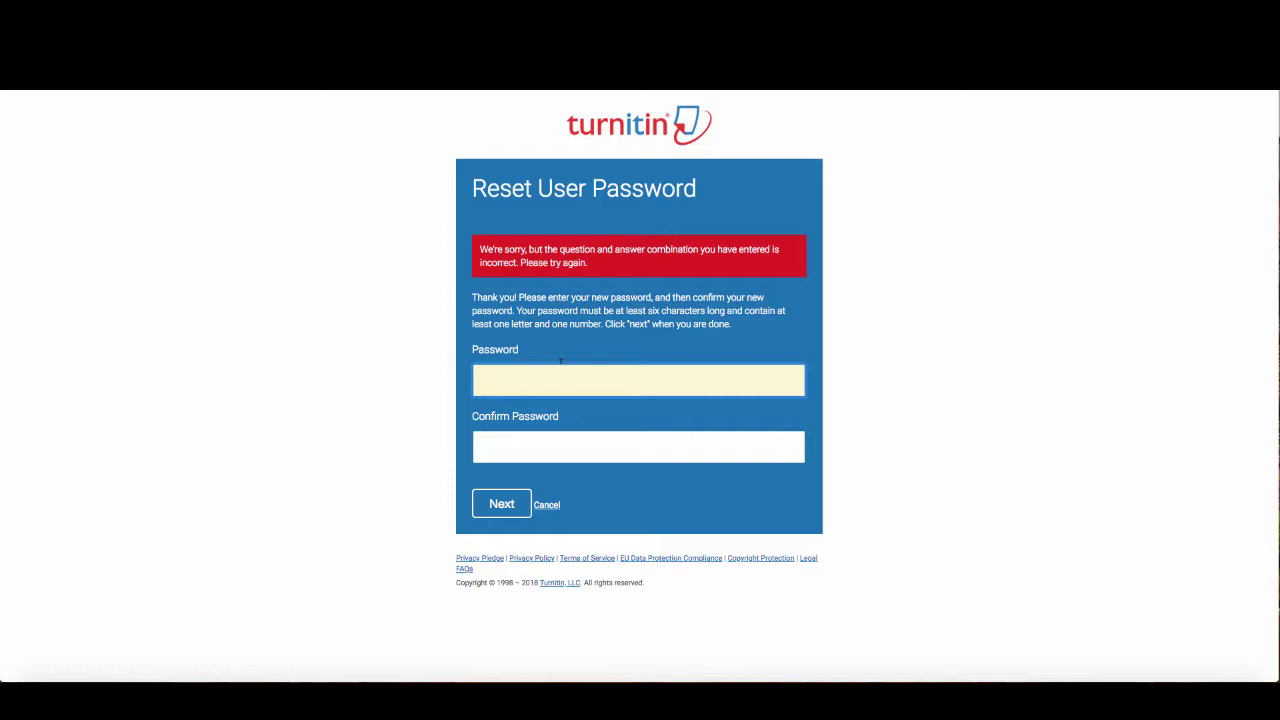
Enter and confirm a new account password, then return to the Turnitin login page
type("•••••••••")
left_click(638, 447)
type("•••••••••")
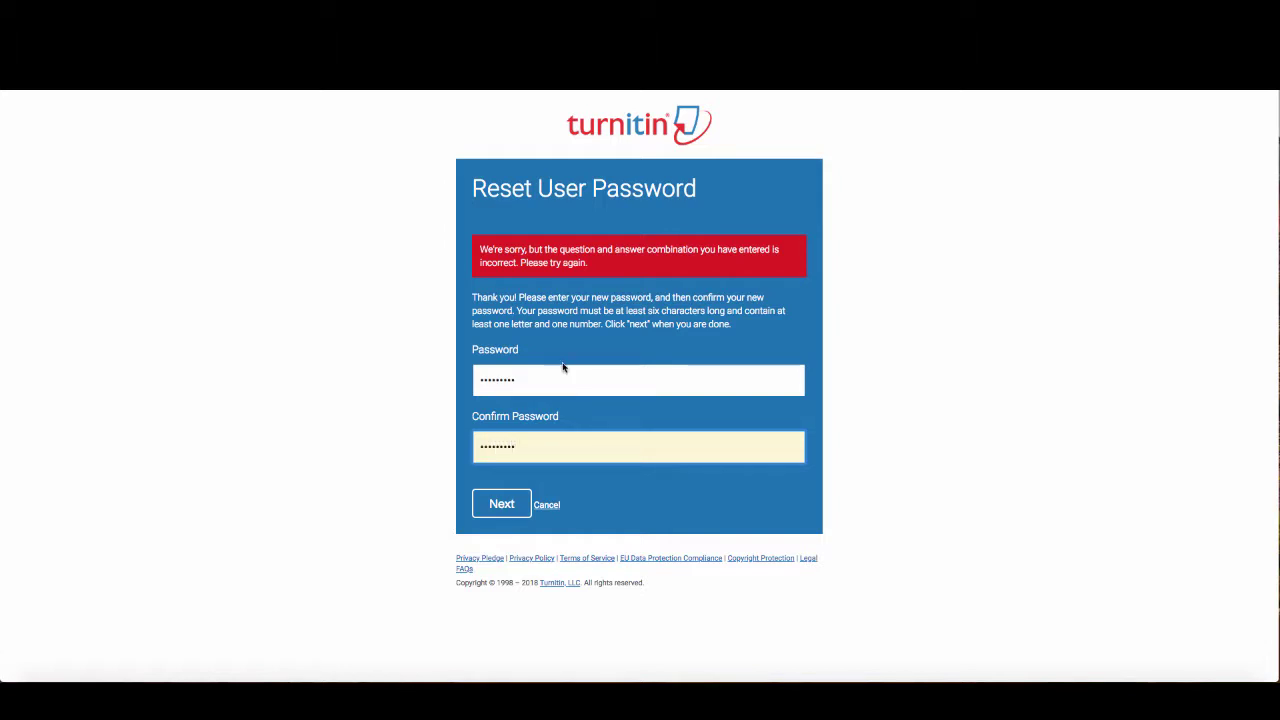
left_click(514, 504)
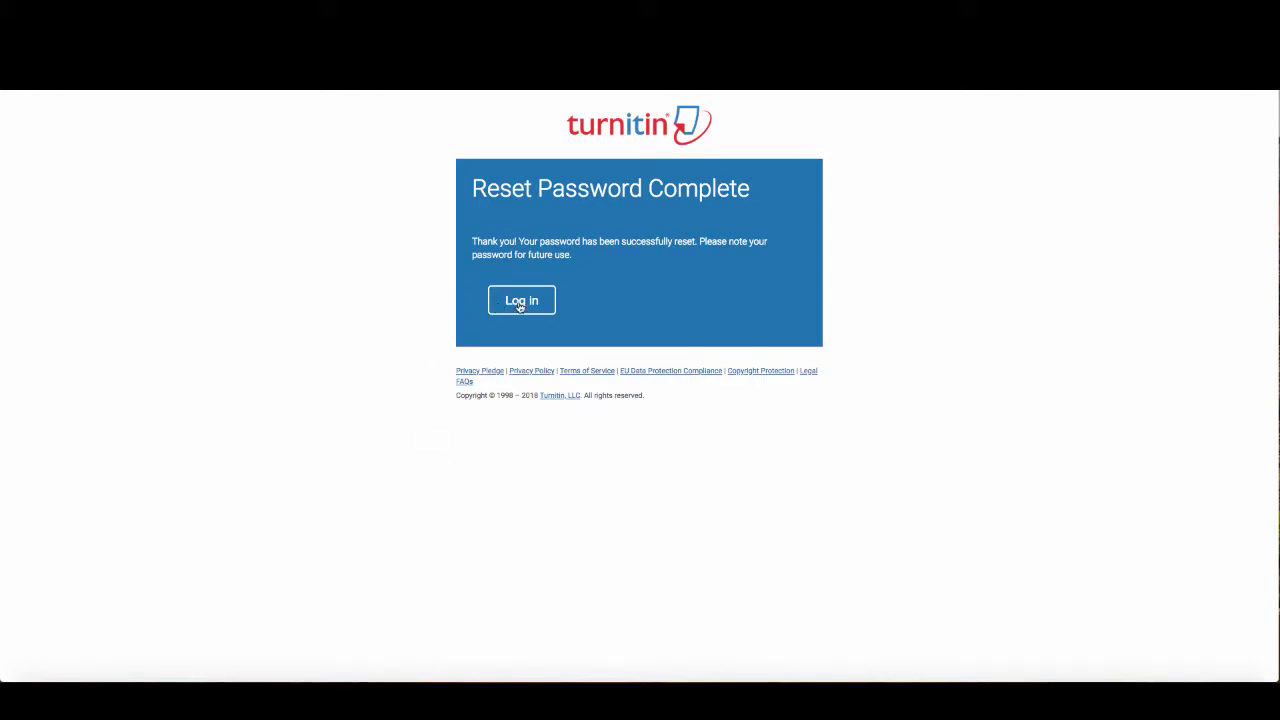
left_click(515, 305)
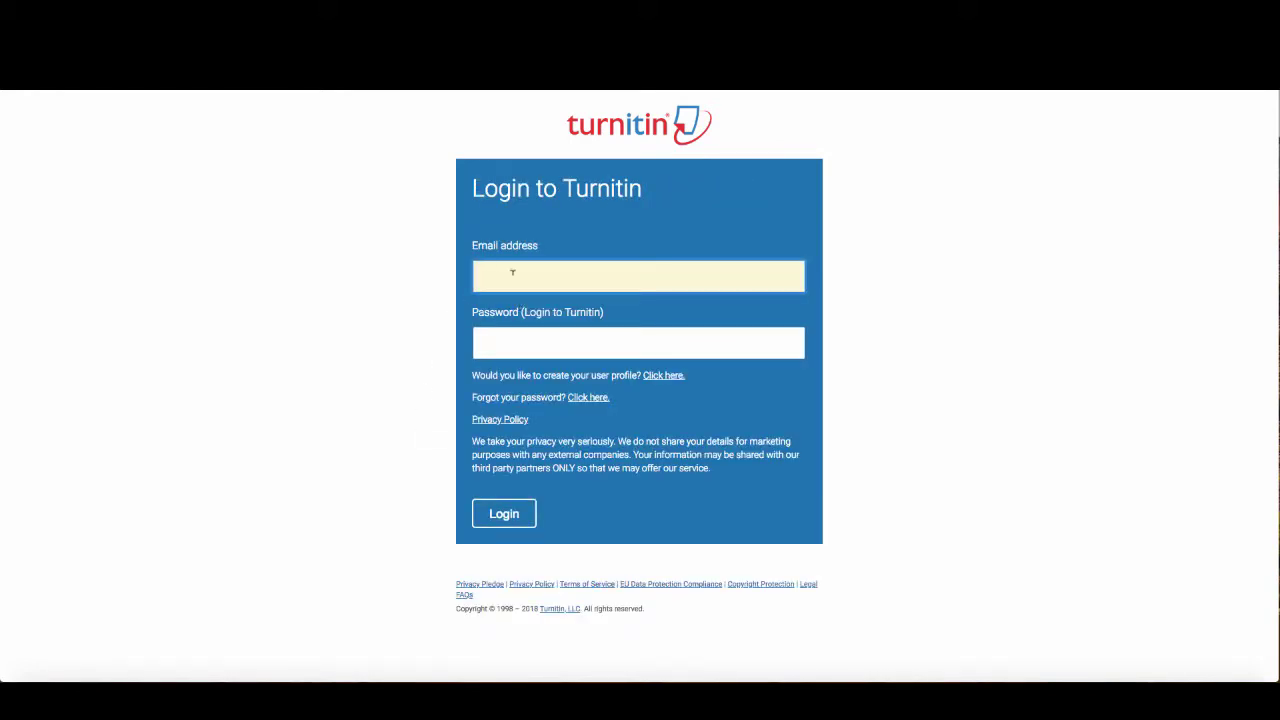
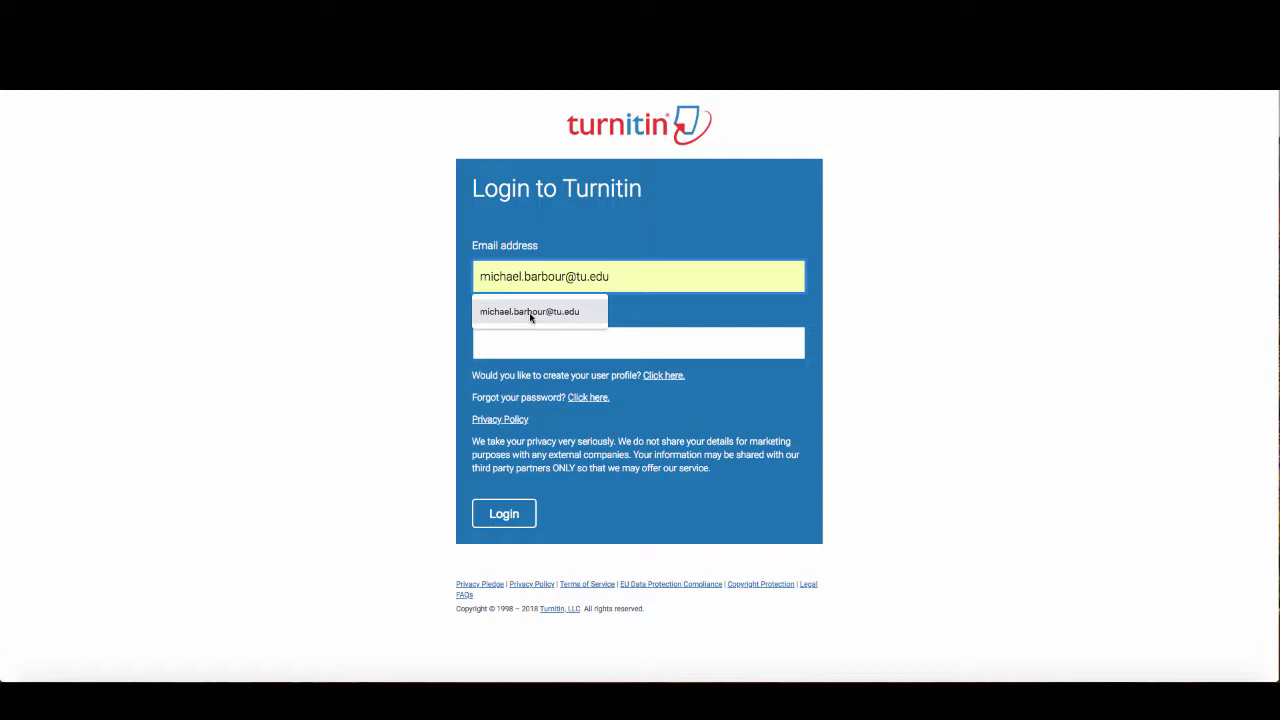
Log in with the autofilled account e-mail and the new password
left_click(528, 314)
left_click(549, 340)
type("••")
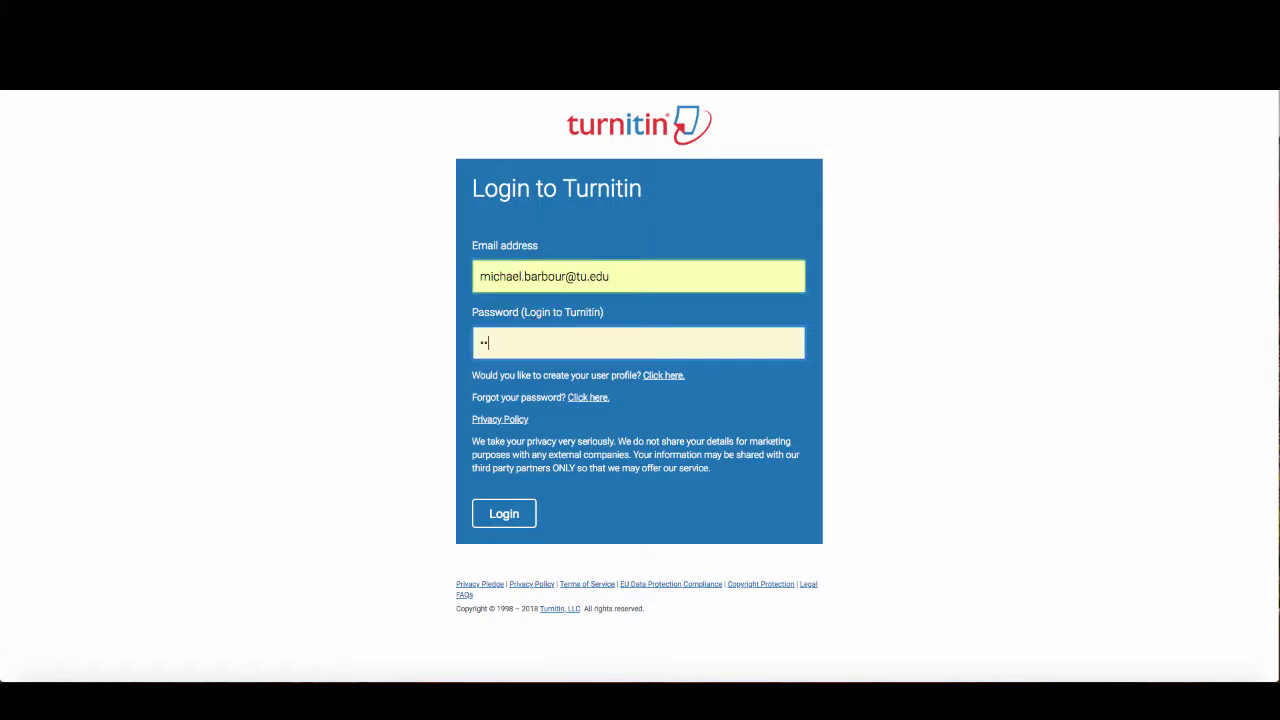
type("•••••••")
left_click(509, 517)
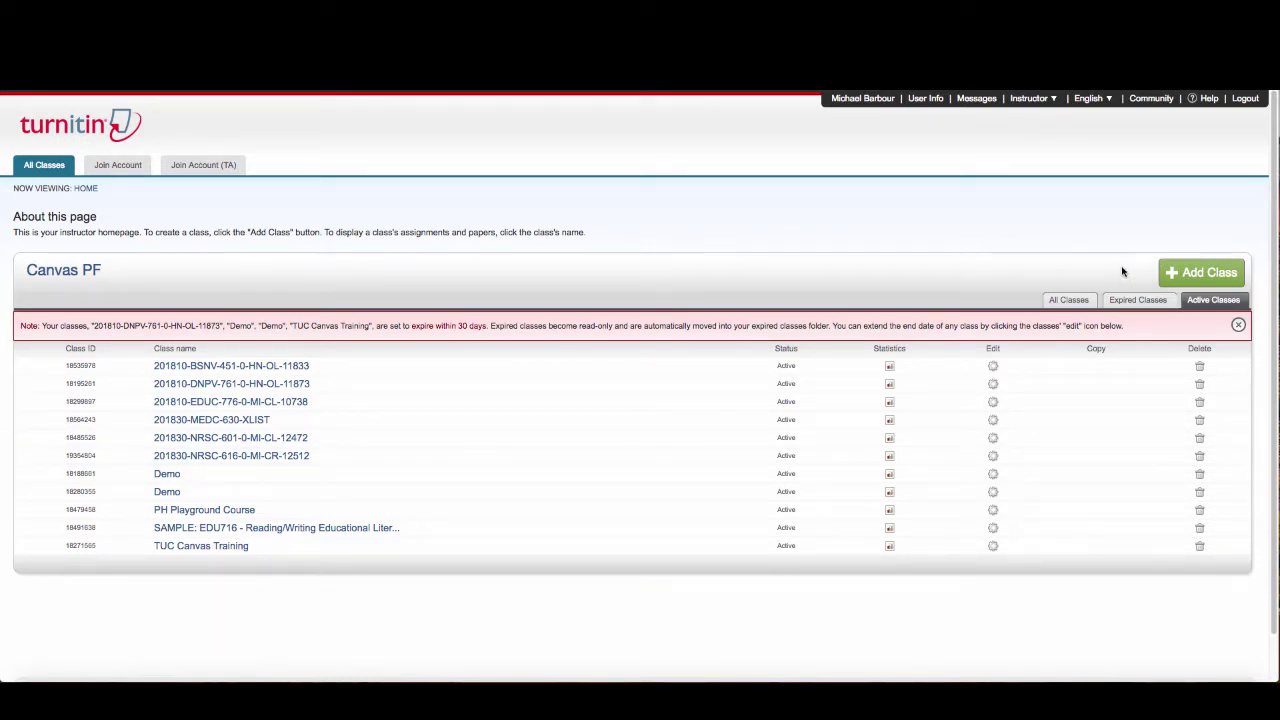
Add a Standard class named 'My Manuscripts'
left_click(1213, 276)
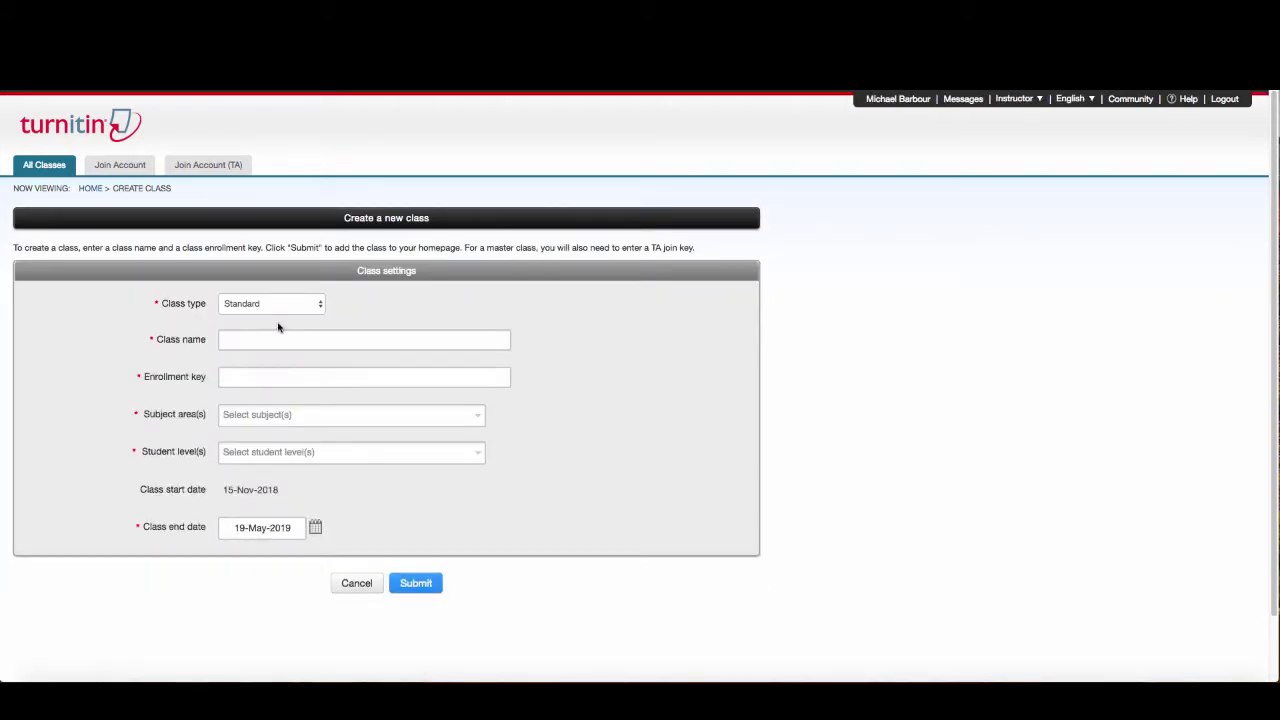
left_click(319, 305)
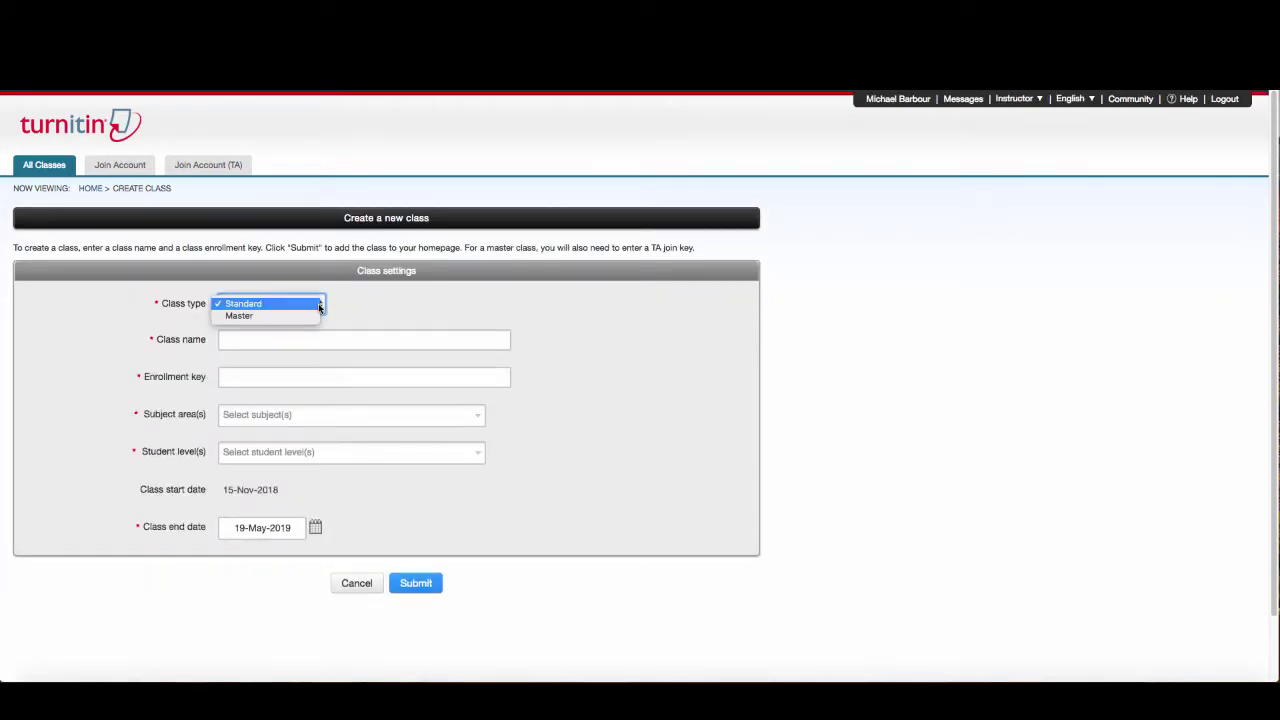
left_click(243, 308)
left_click(265, 337)
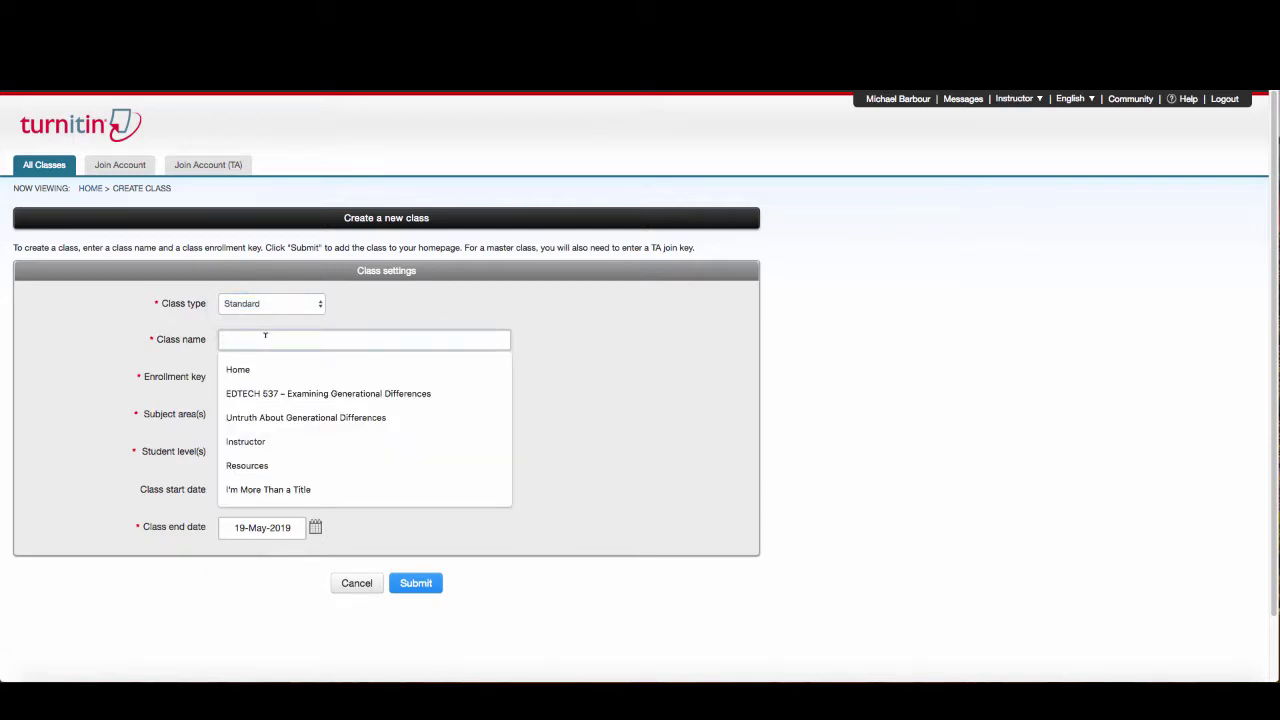
type("My ")
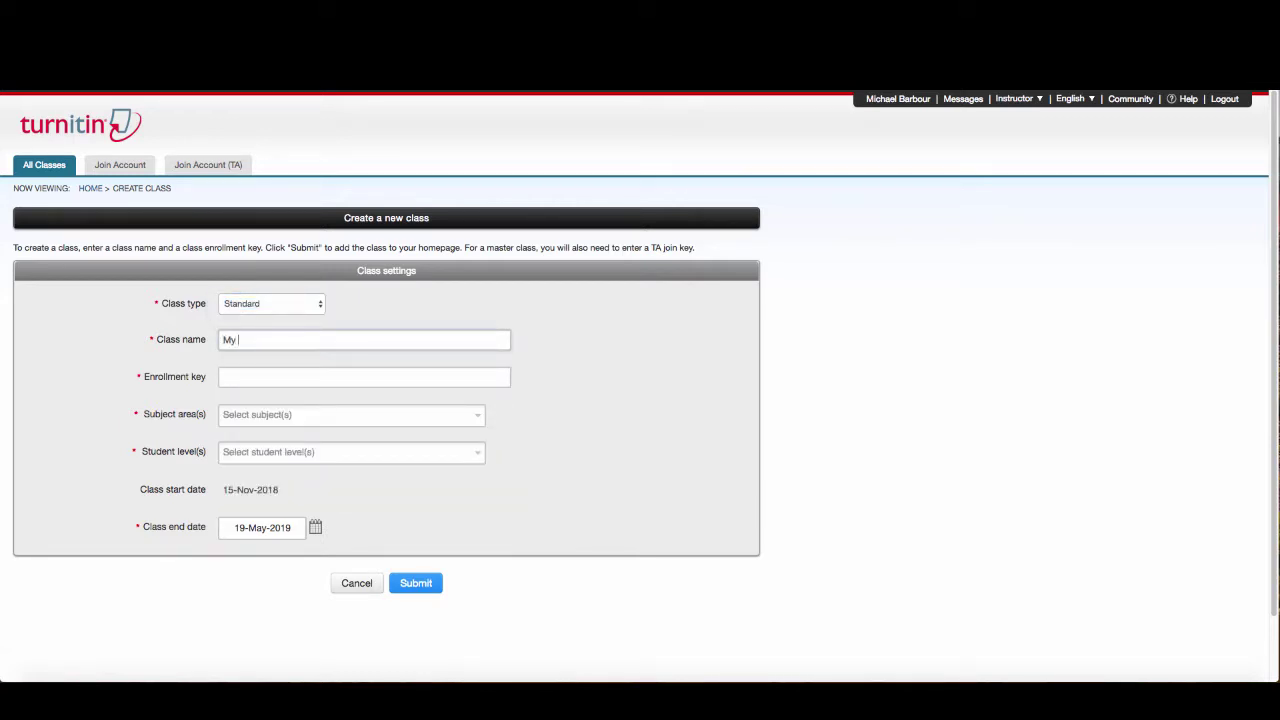
type("Manuscripts")
left_click(303, 377)
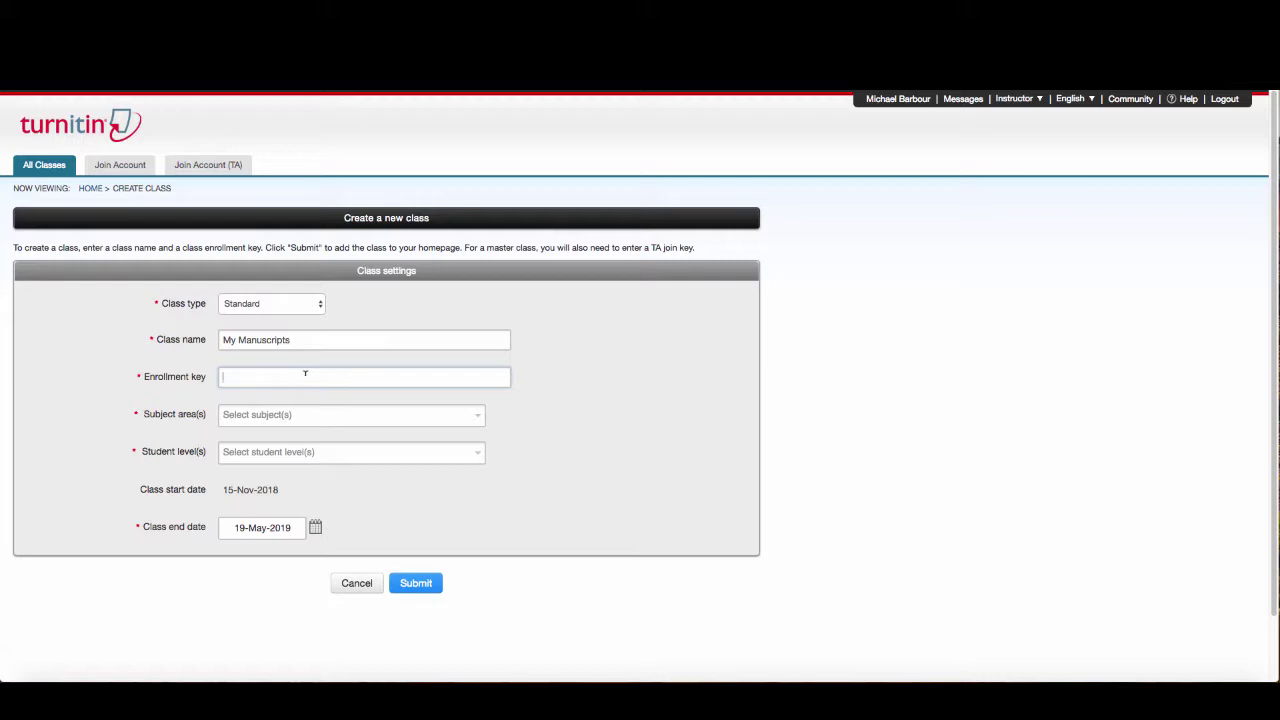
Try out several enrollment key values in the new class form
left_click_drag(236, 377, 224, 377)
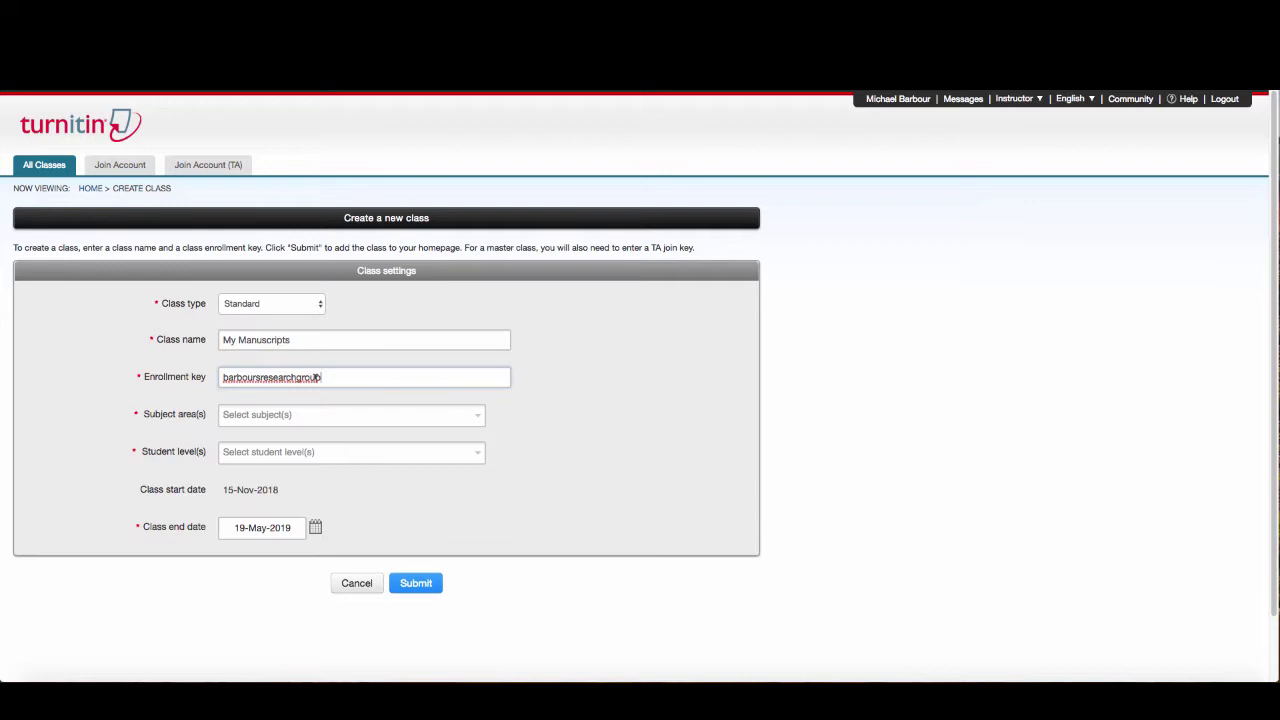
left_click_drag(320, 377, 200, 379)
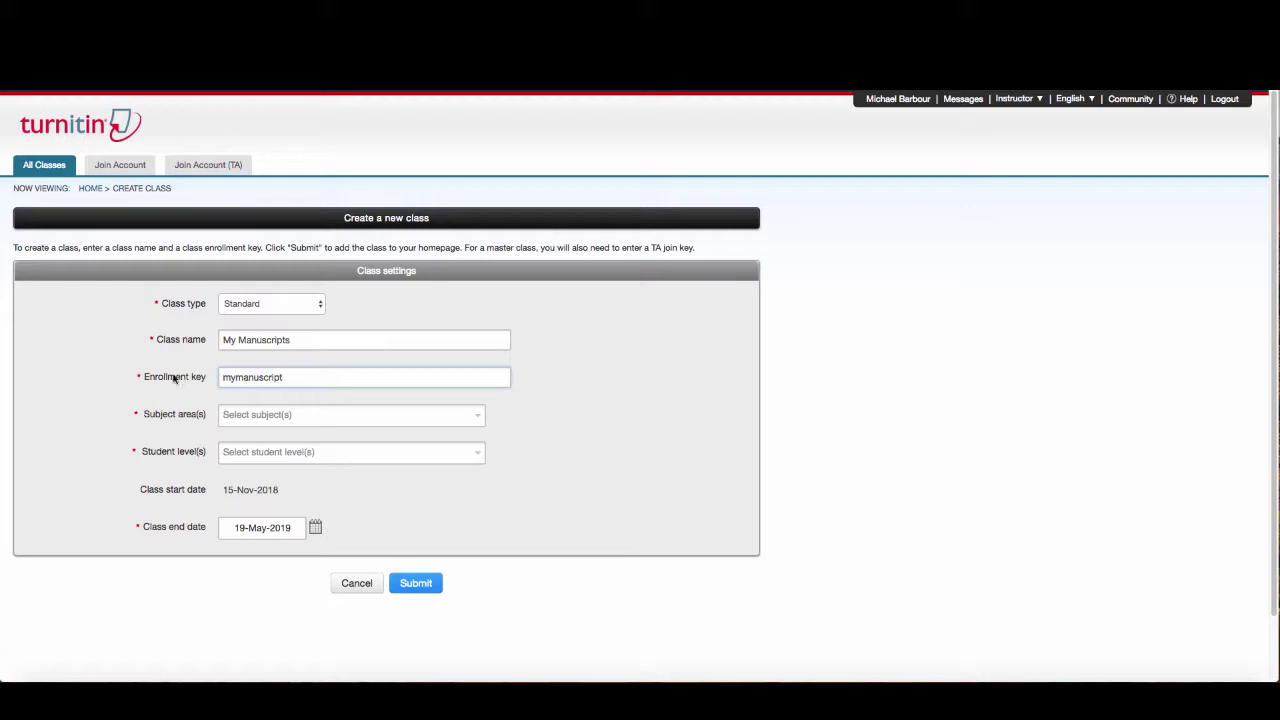
left_click(138, 377)
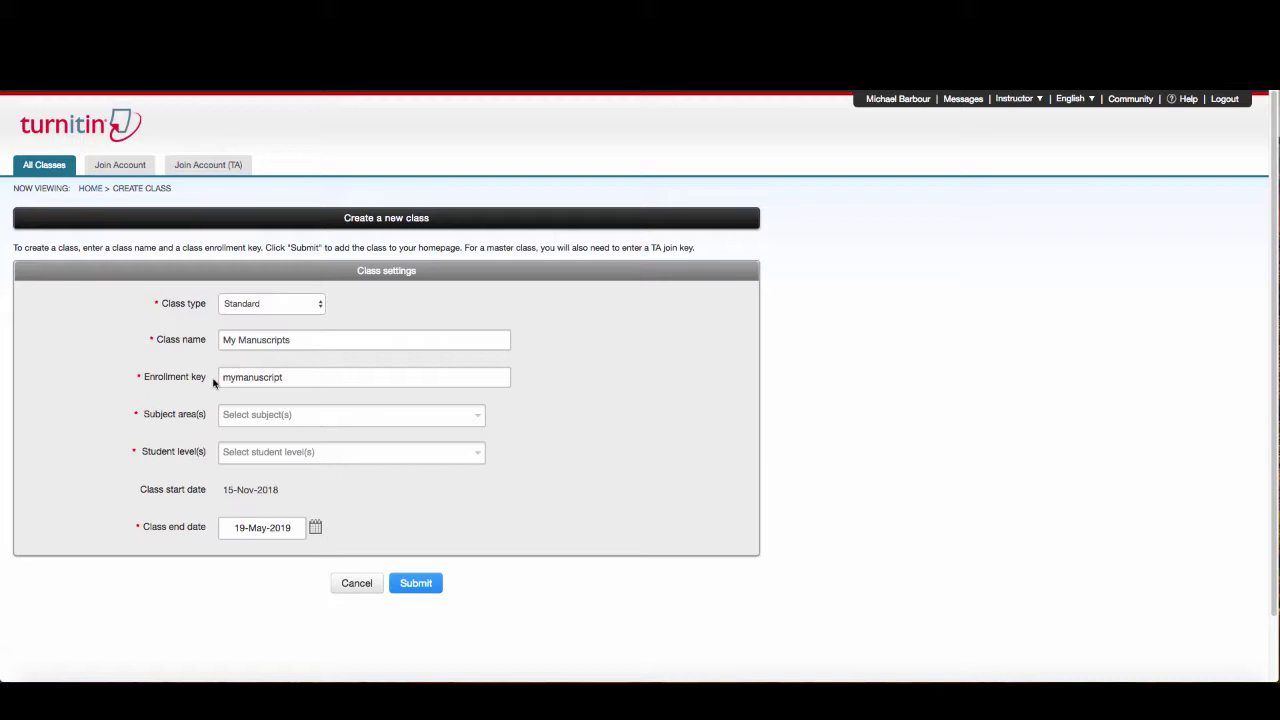
Clear the enrollment key field and enter the final enrollment key
type("s")
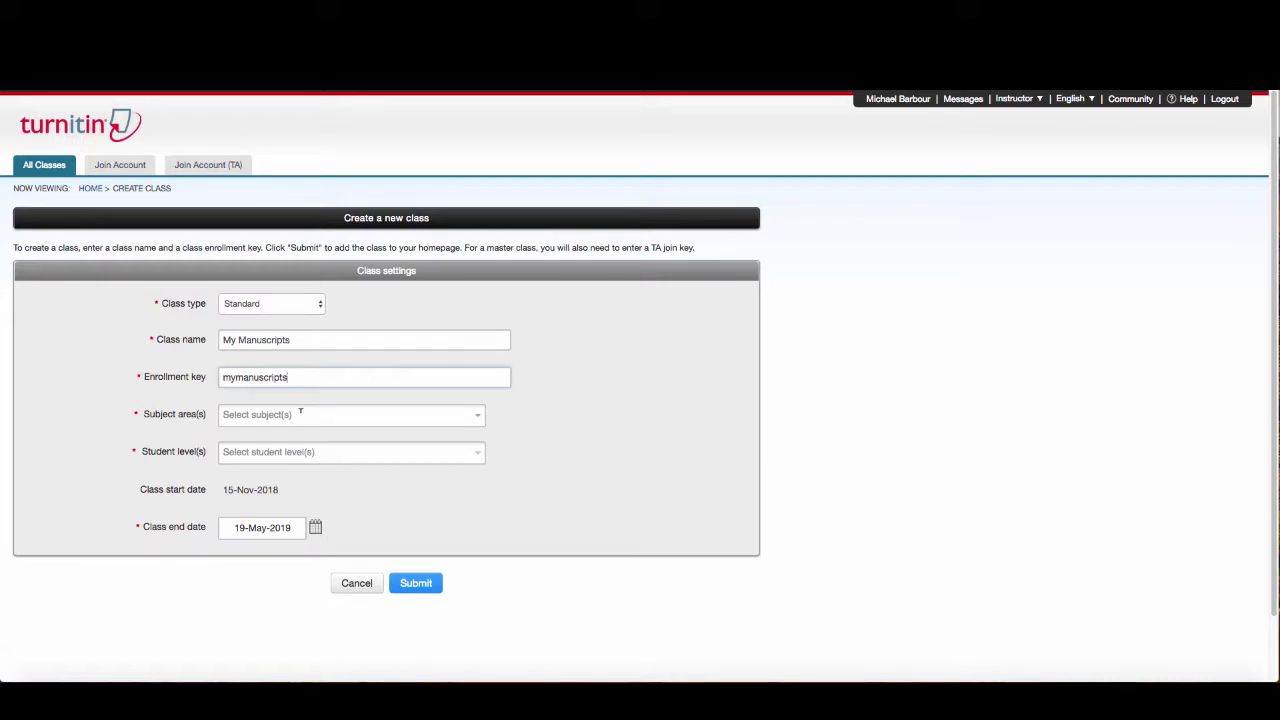
left_click(484, 414)
double_click(234, 376)
key("BackSpace")
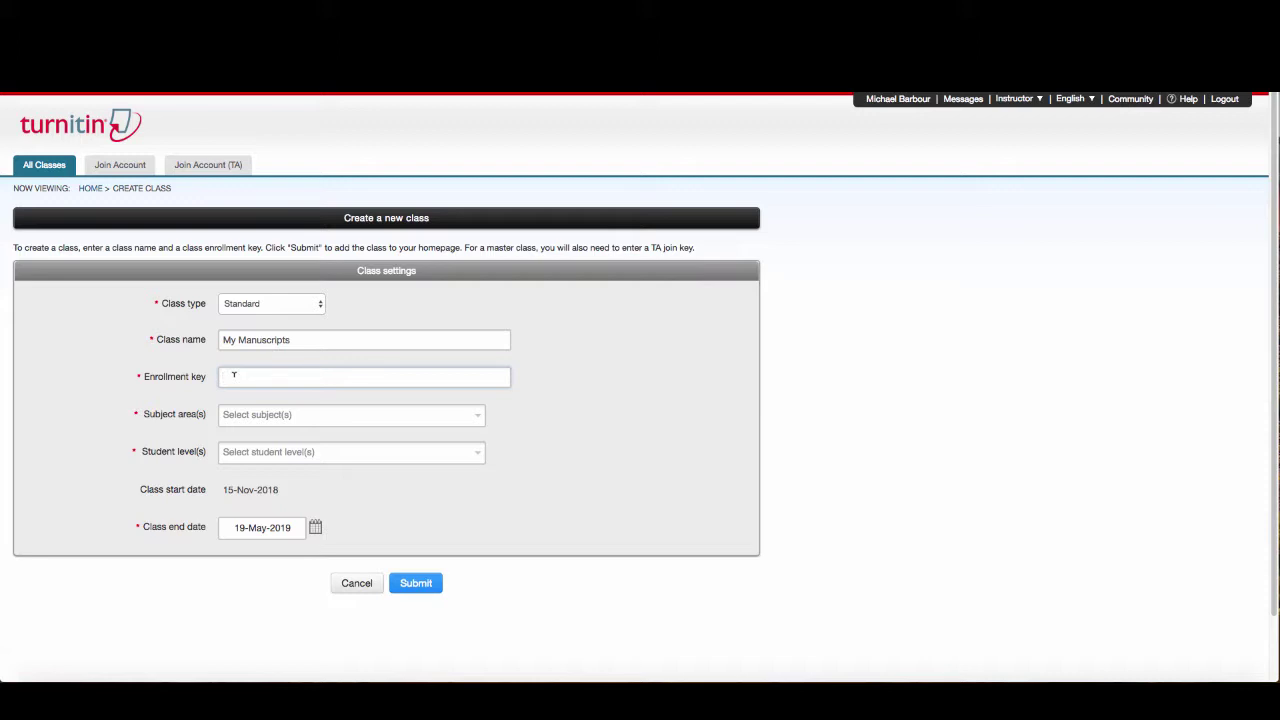
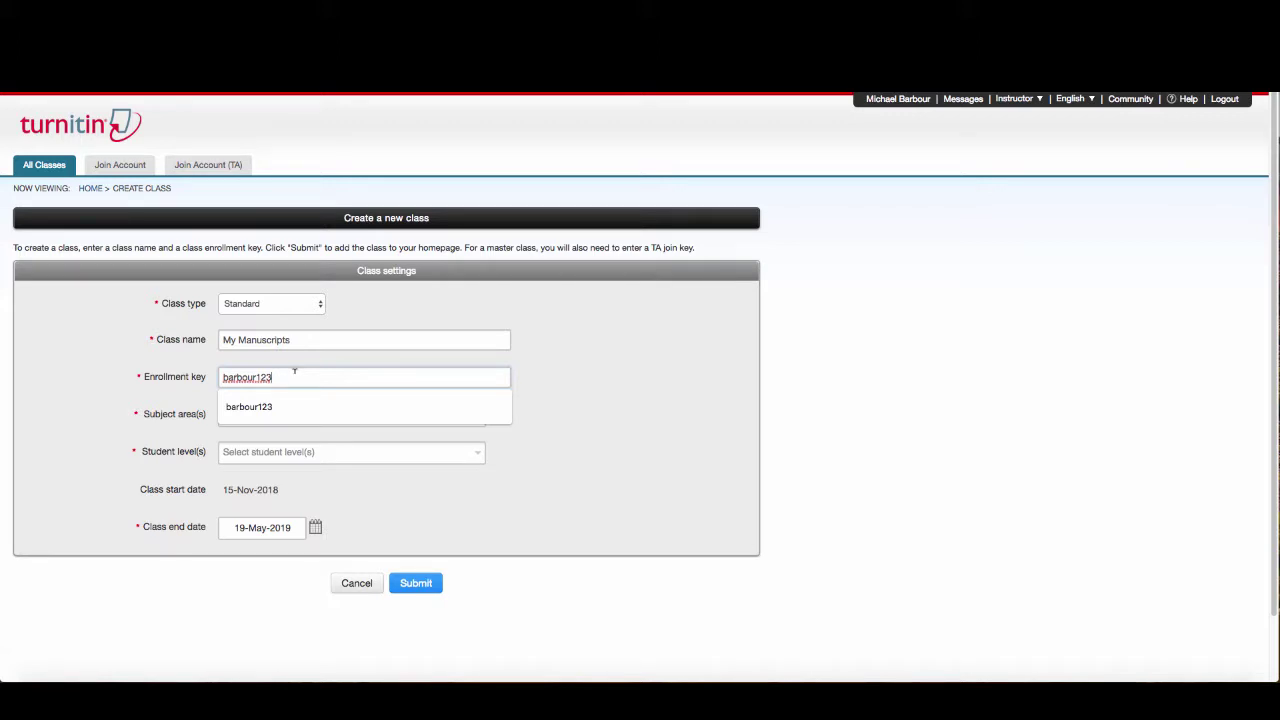
left_click(532, 376)
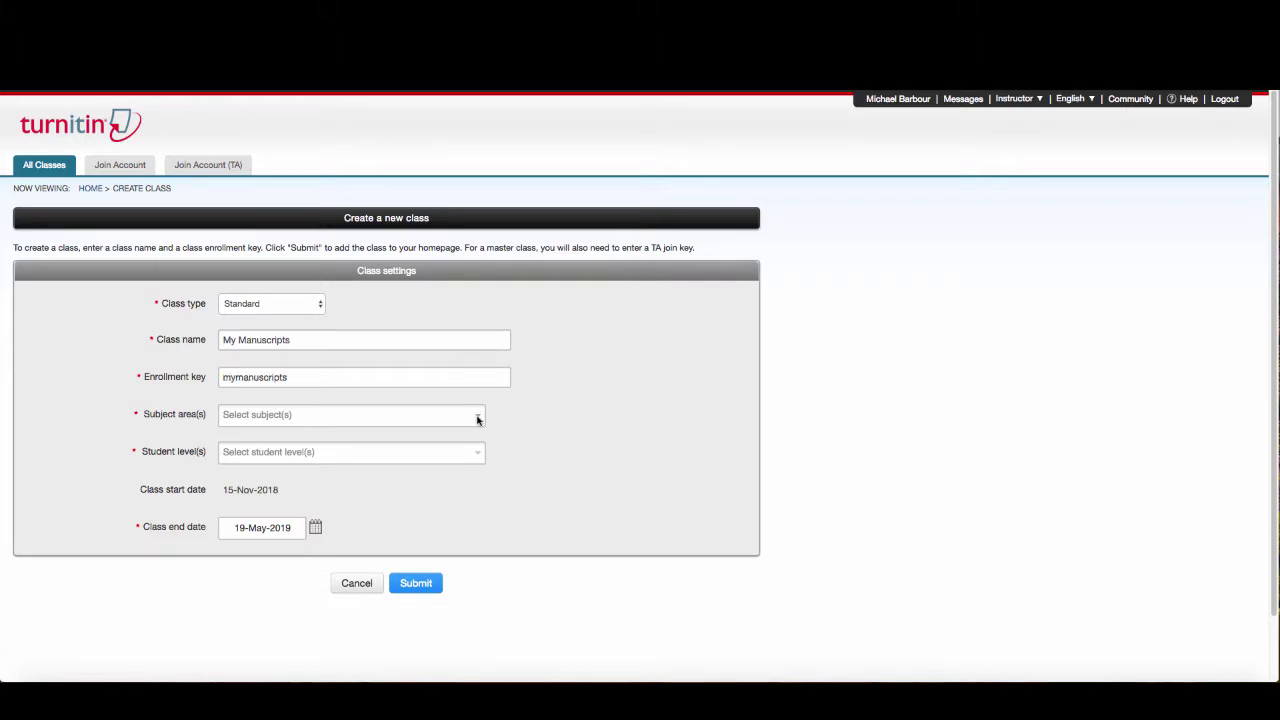
Choose Other as the class subject area
left_click(477, 418)
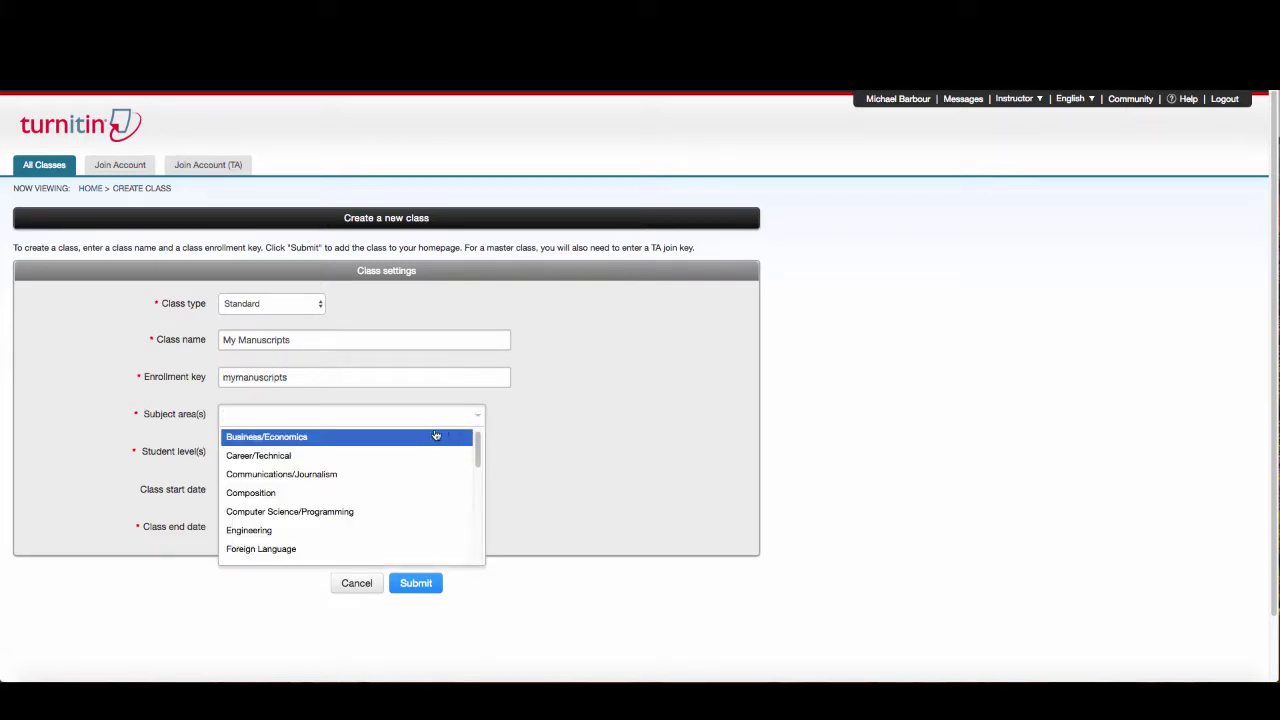
scroll(272, 505, "down", 4)
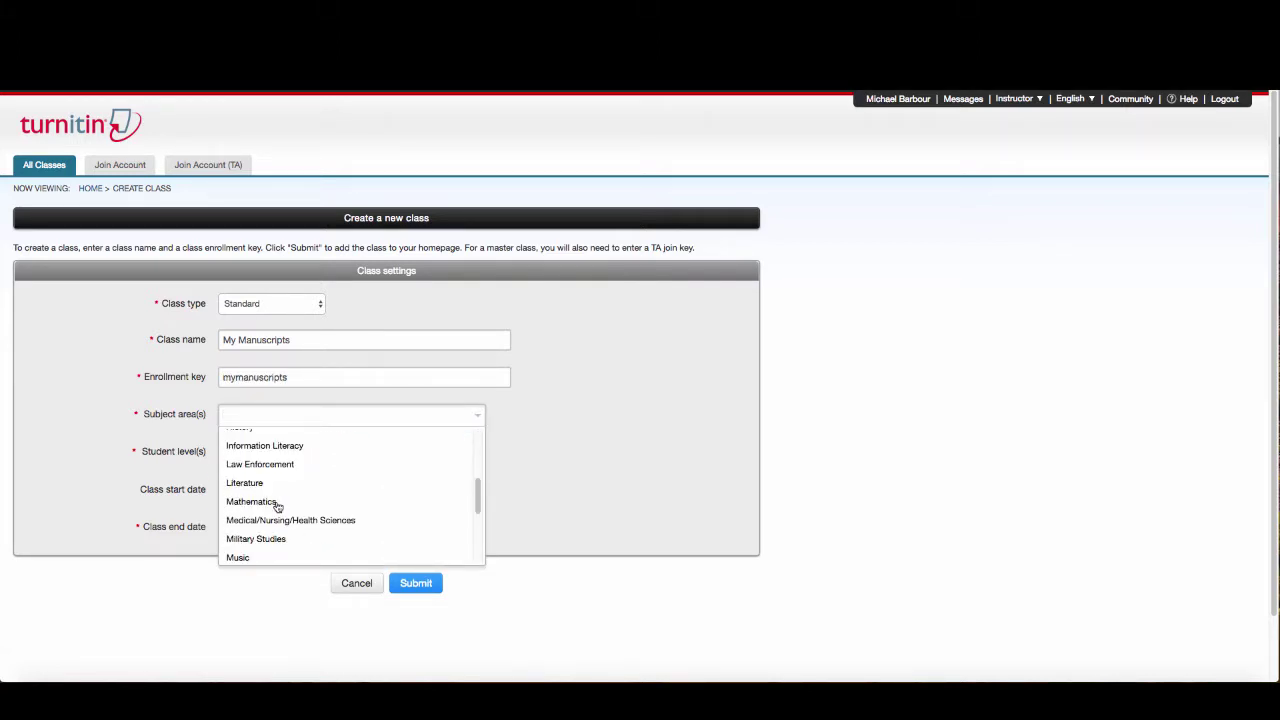
scroll(265, 500, "down", 3)
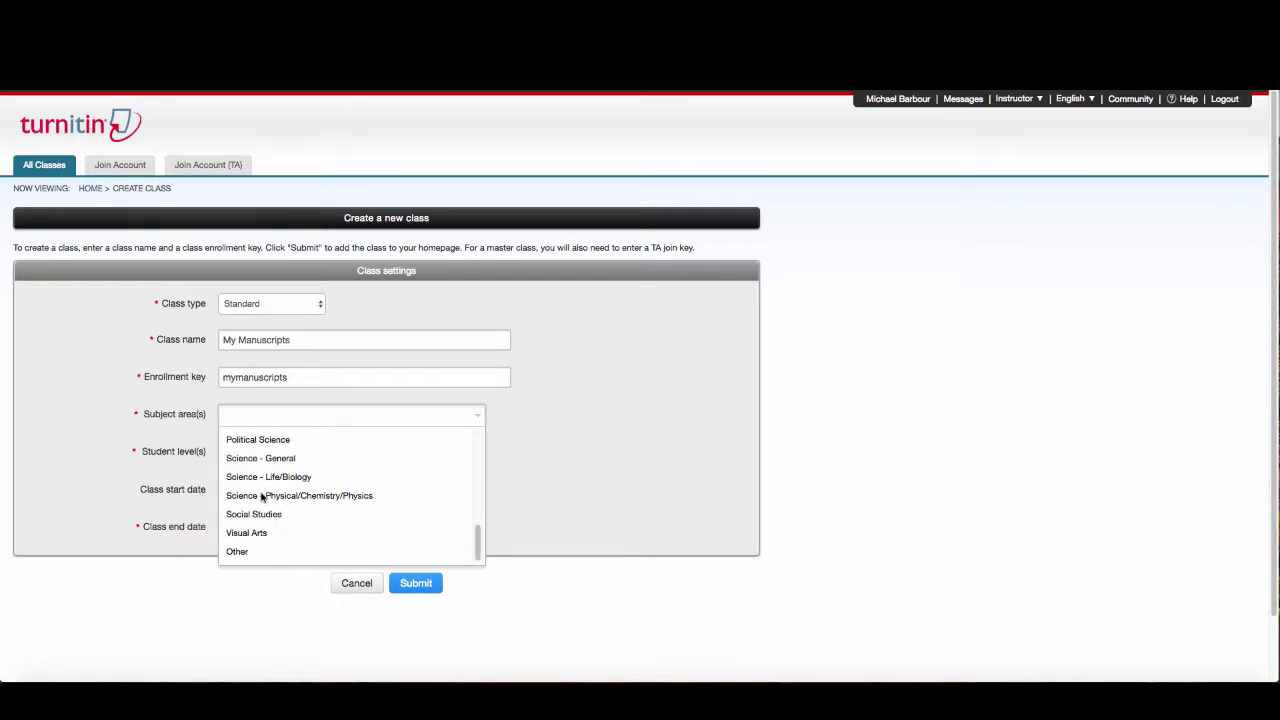
left_click(262, 552)
left_click(358, 453)
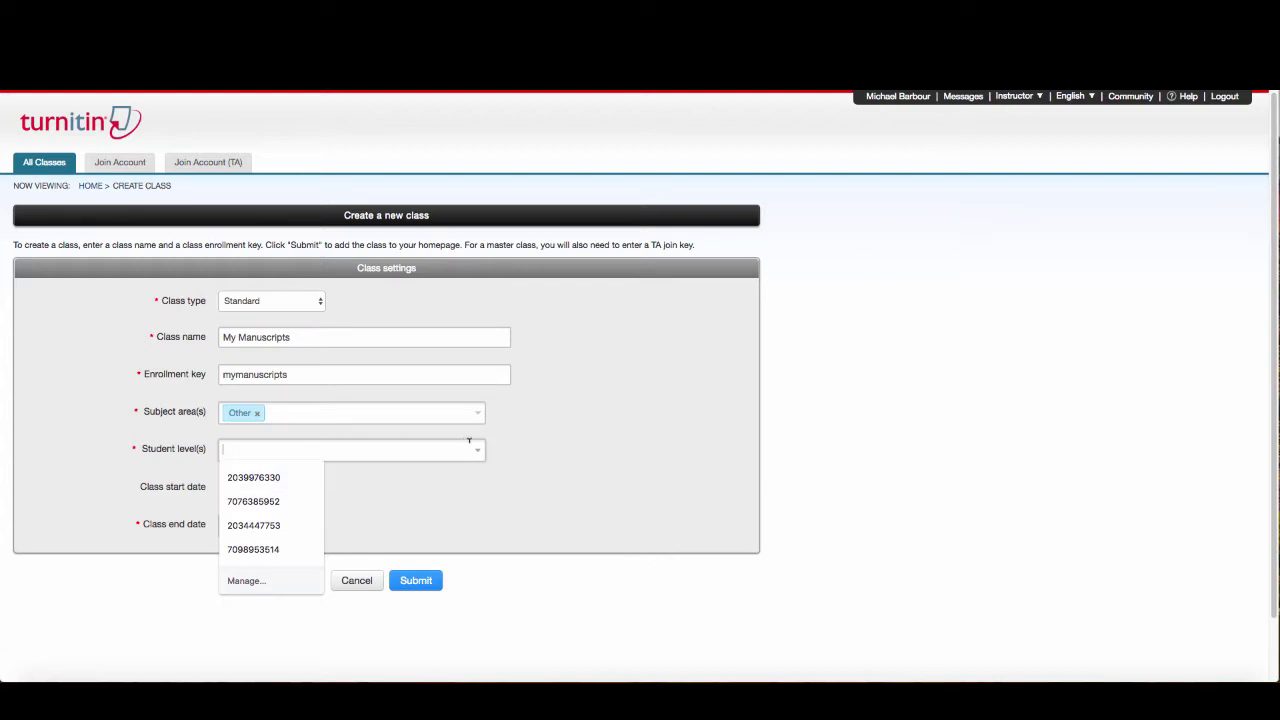
Choose Graduate as the class student level
key("Escape")
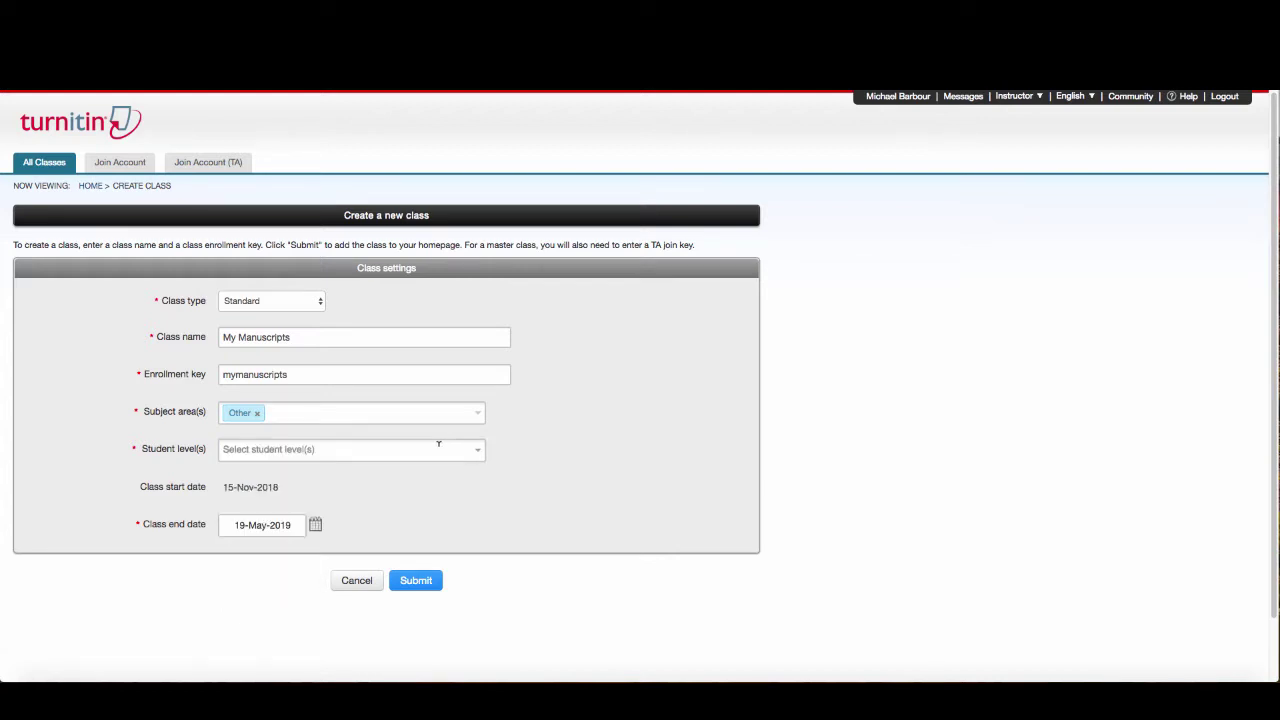
left_click(478, 450)
left_click(452, 448)
left_click(478, 447)
left_click(480, 451)
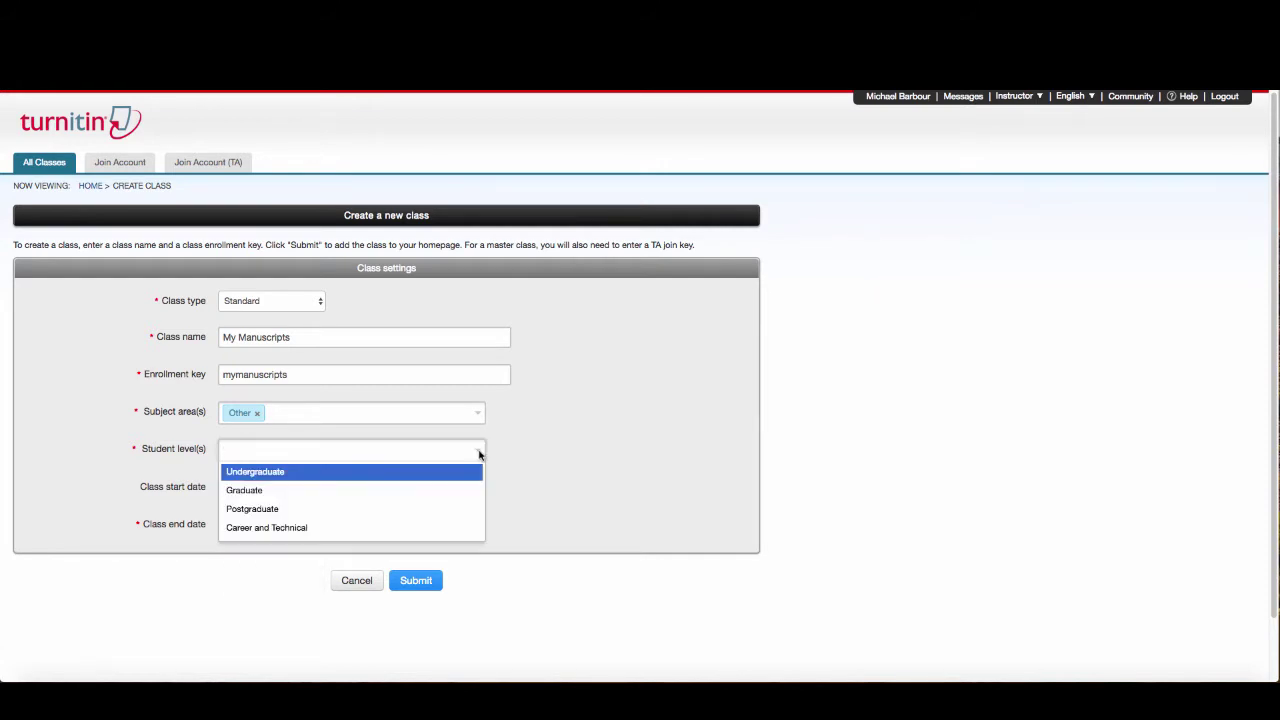
scroll(255, 494, "down", 1)
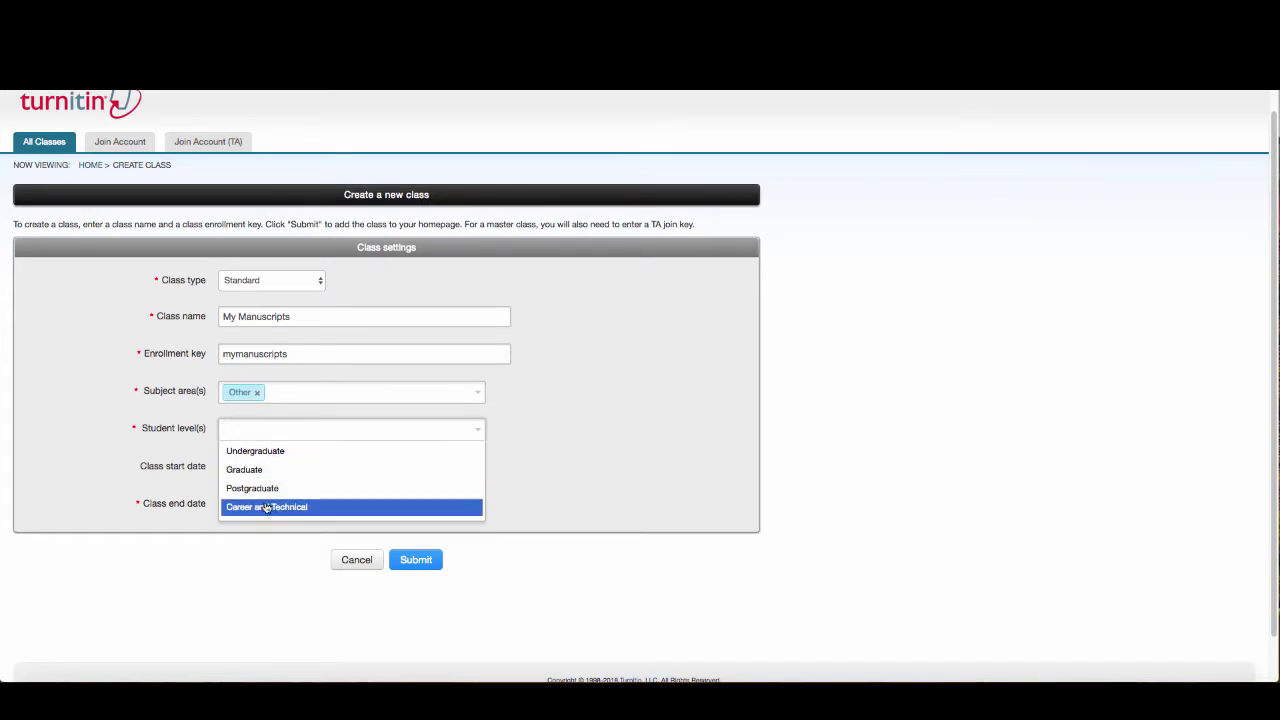
left_click(248, 469)
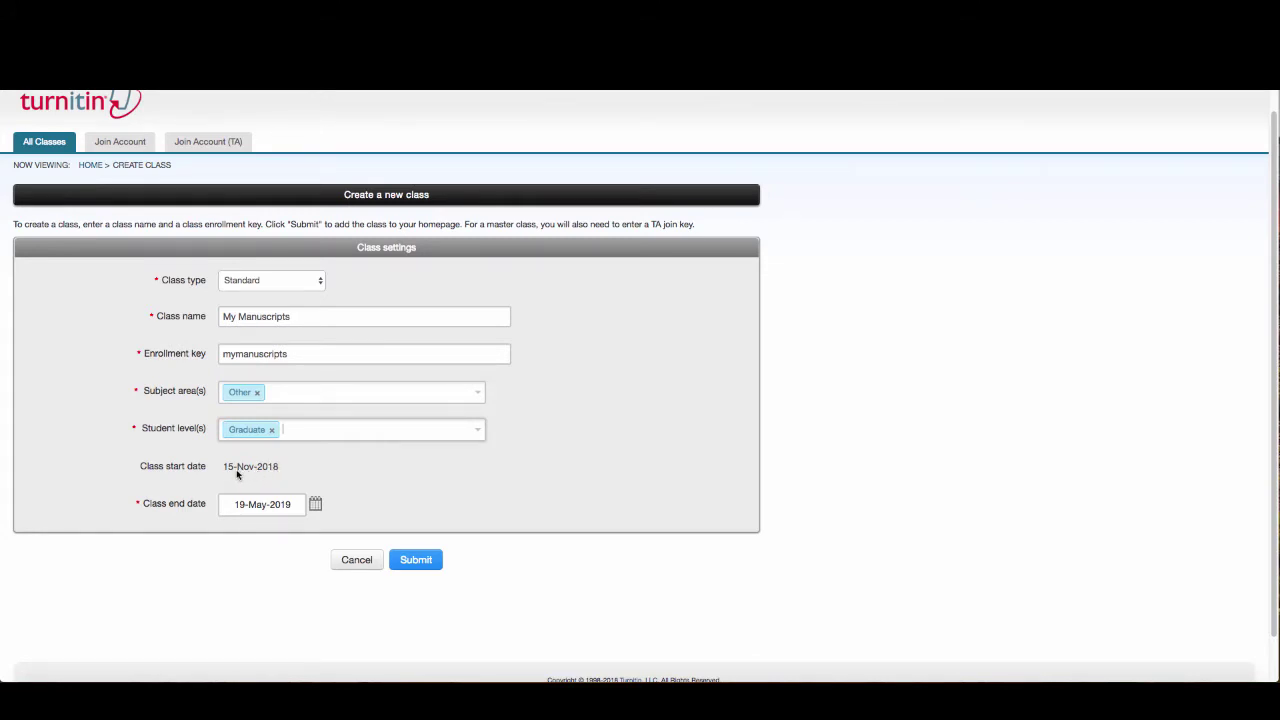
Set the class end date to 30-Apr-2020 and submit the new class
left_click(315, 504)
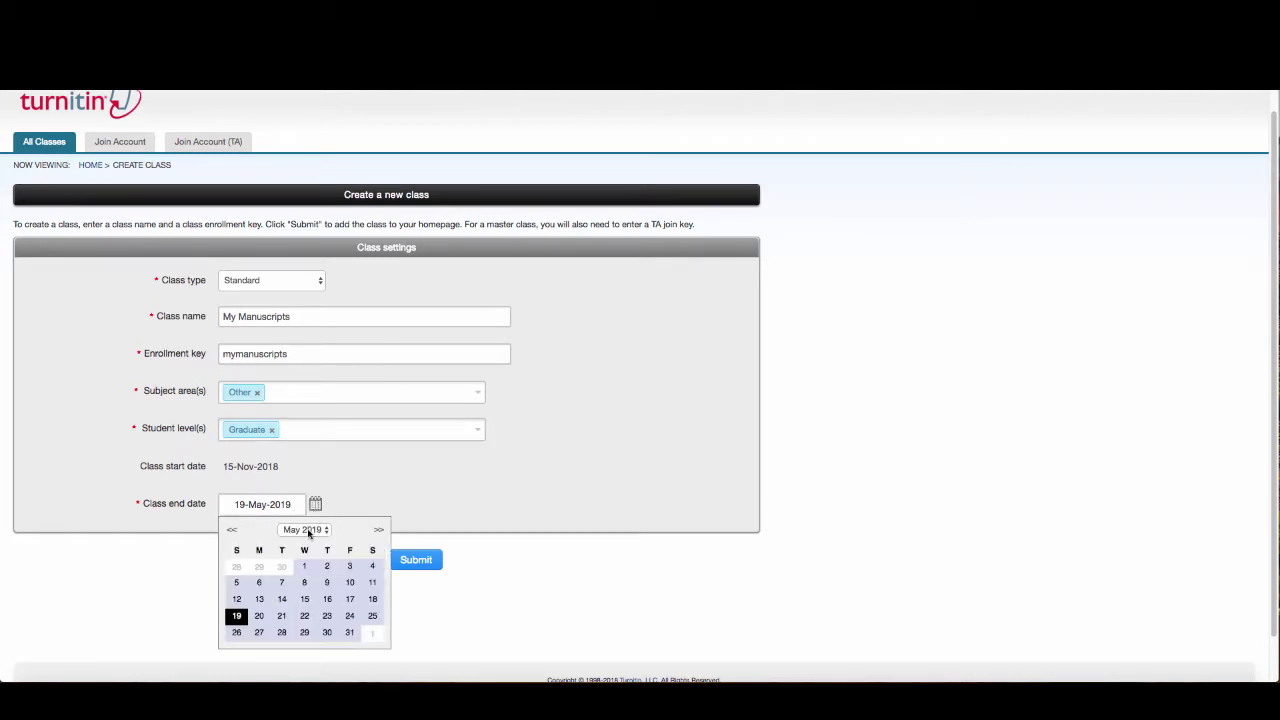
left_click(309, 531)
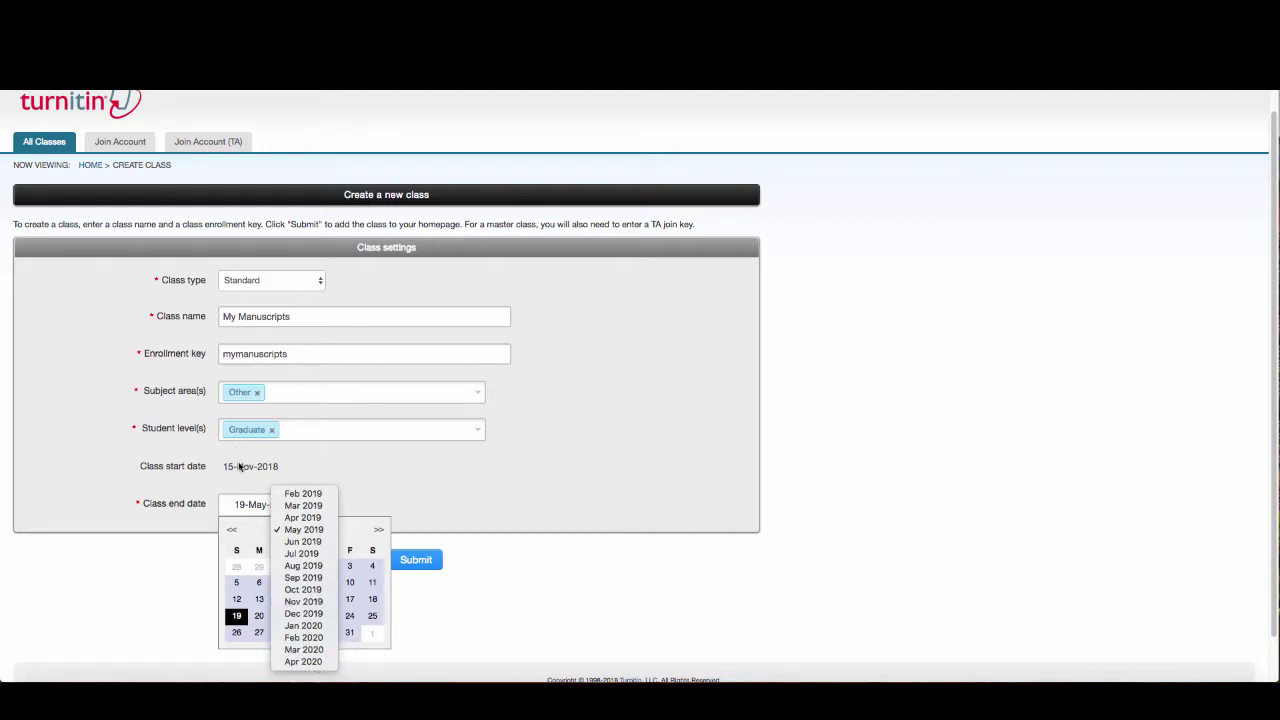
left_click(317, 665)
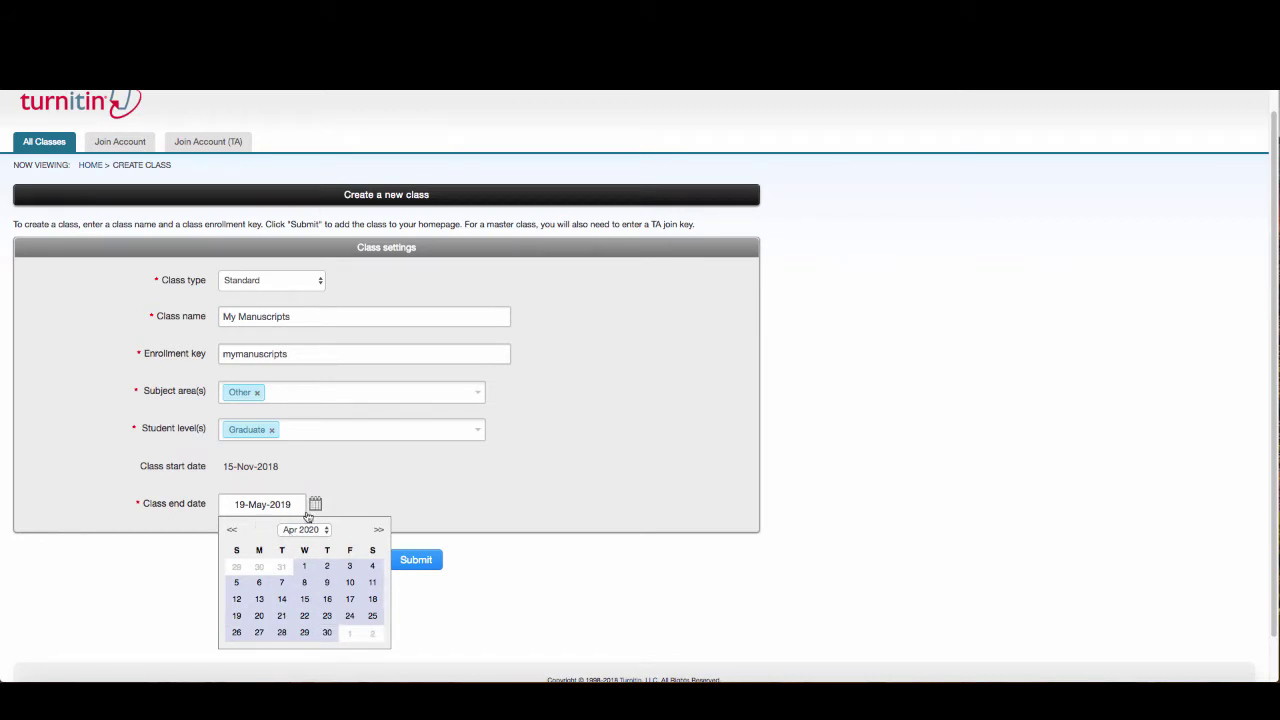
left_click(330, 634)
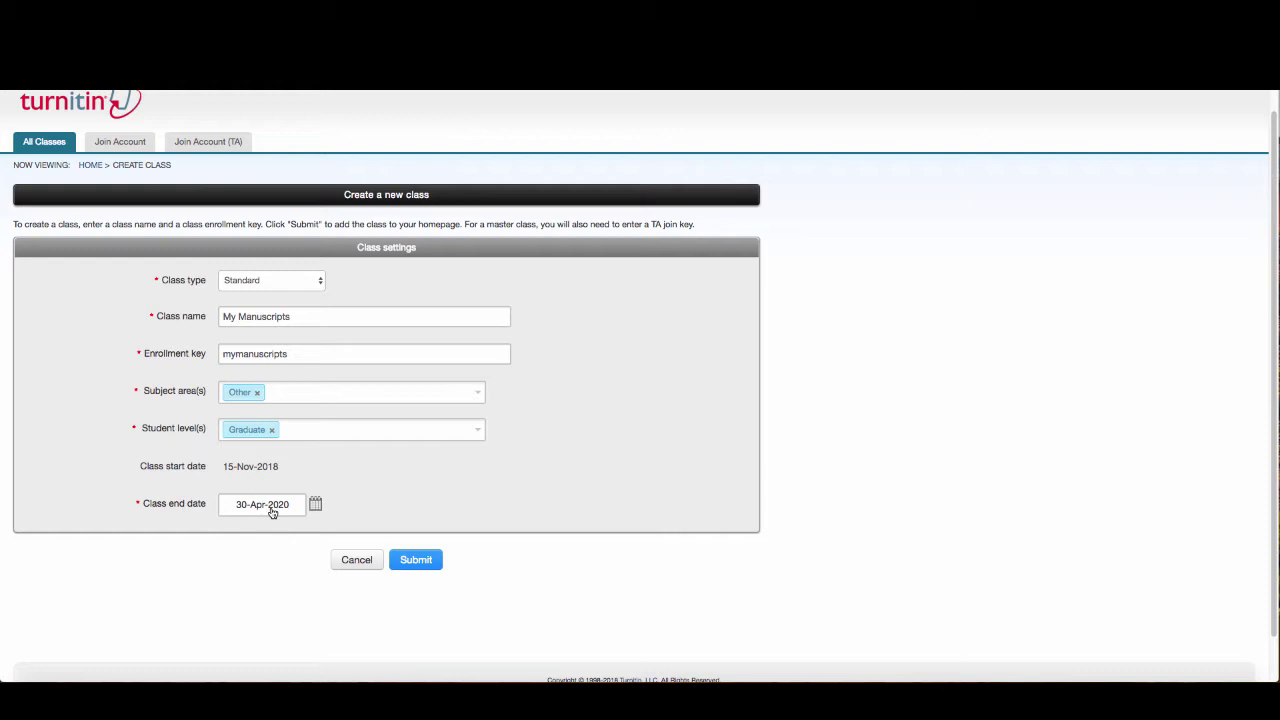
left_click(421, 561)
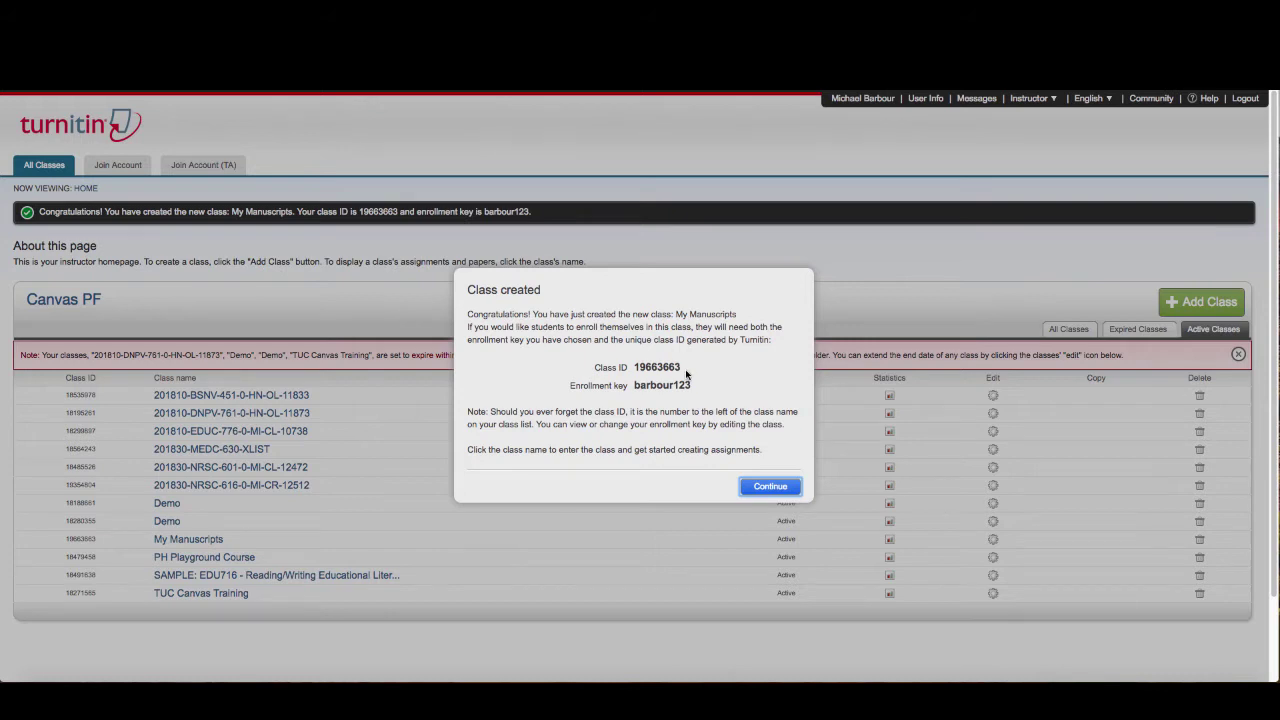
Dismiss the class-created confirmation, enter My Manuscripts, and start a new assignment
left_click(778, 488)
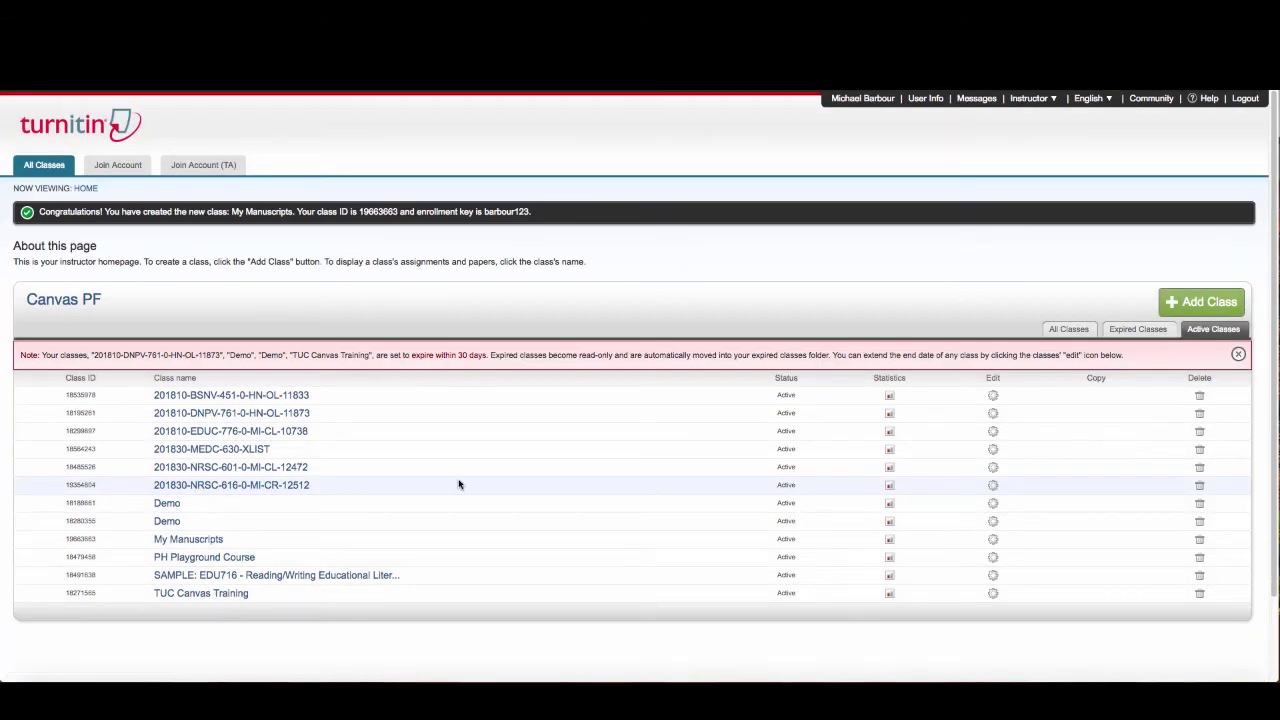
left_click(194, 541)
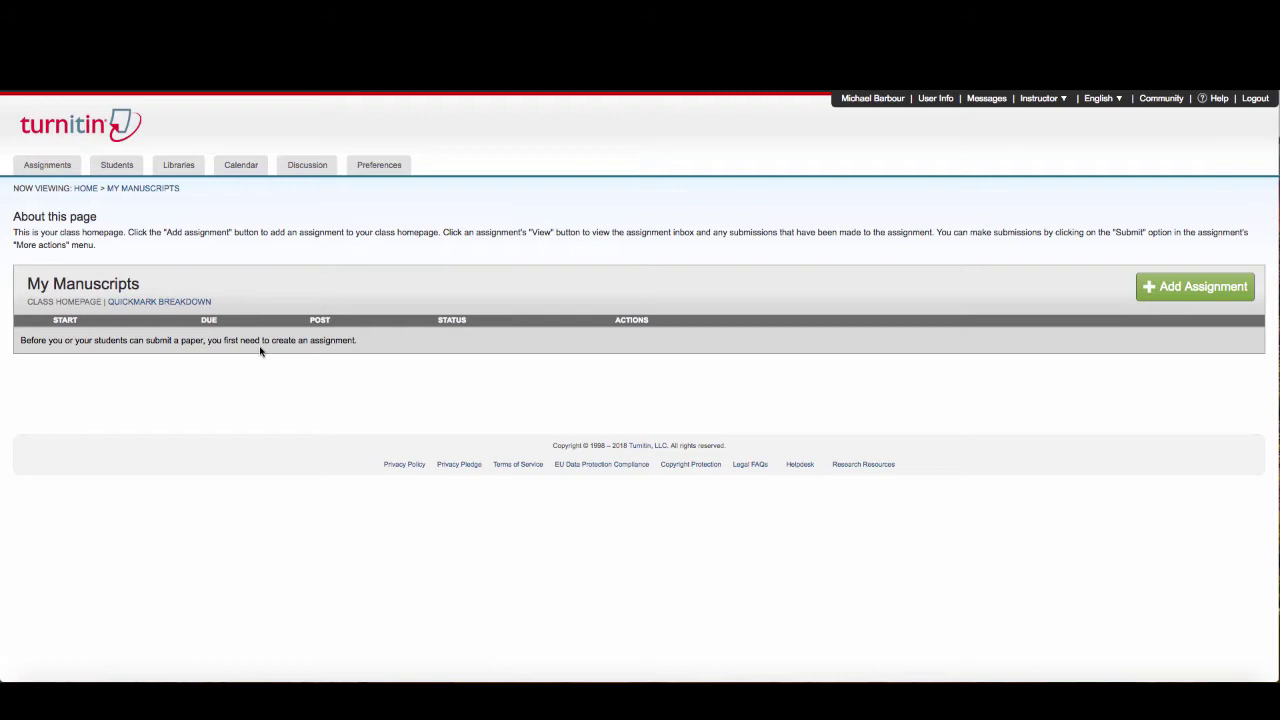
left_click(1172, 288)
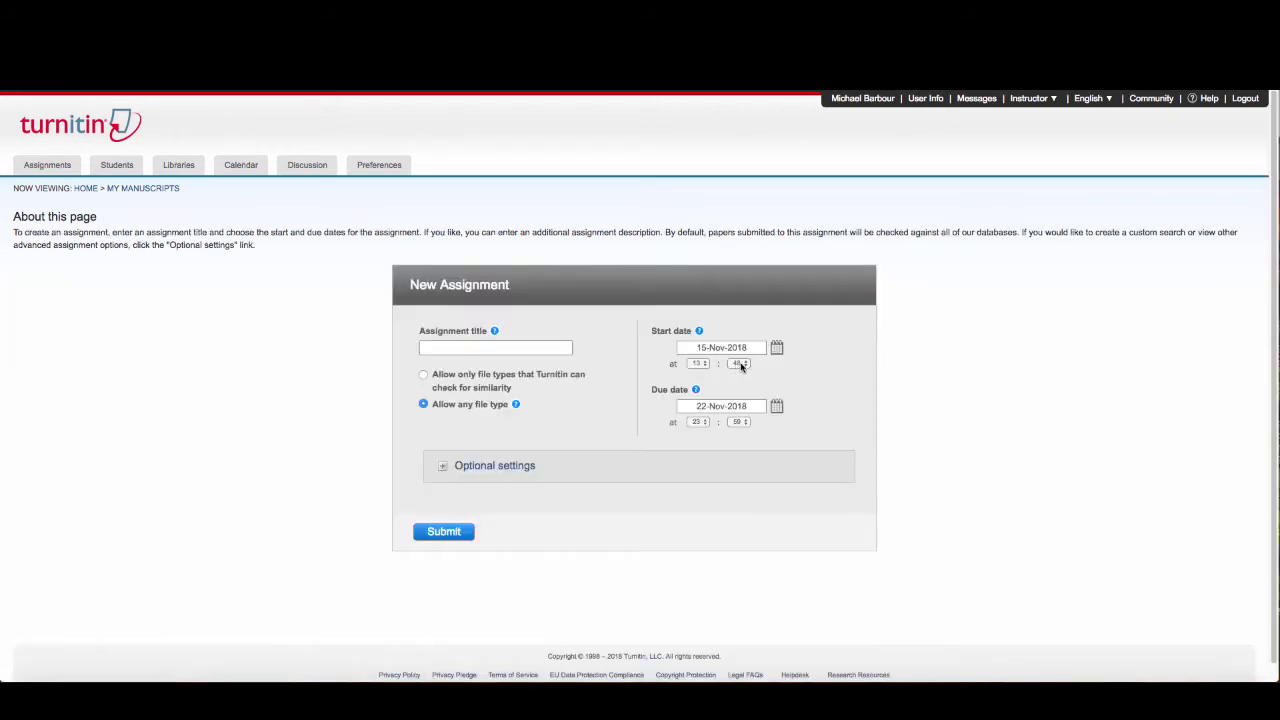
Title the assignment 'My Manuscripts' and page the due-date calendar forward from December 2018
left_click(473, 348)
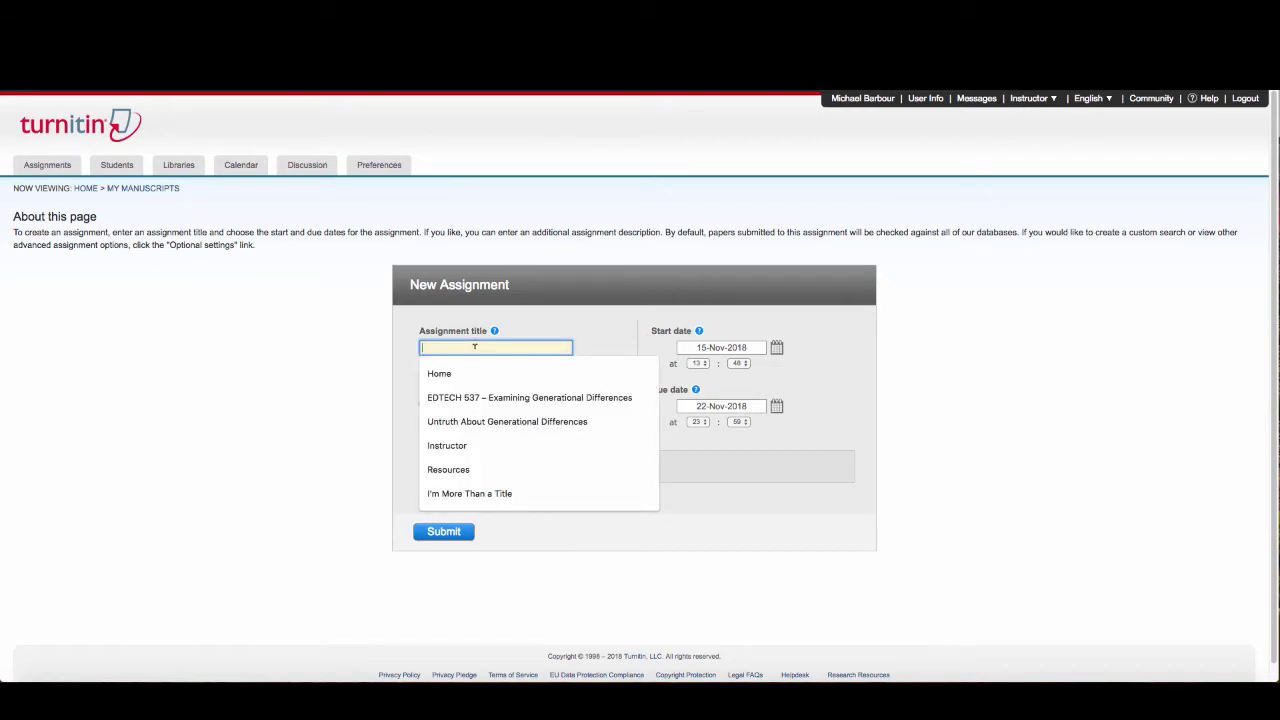
type("My Manuscript")
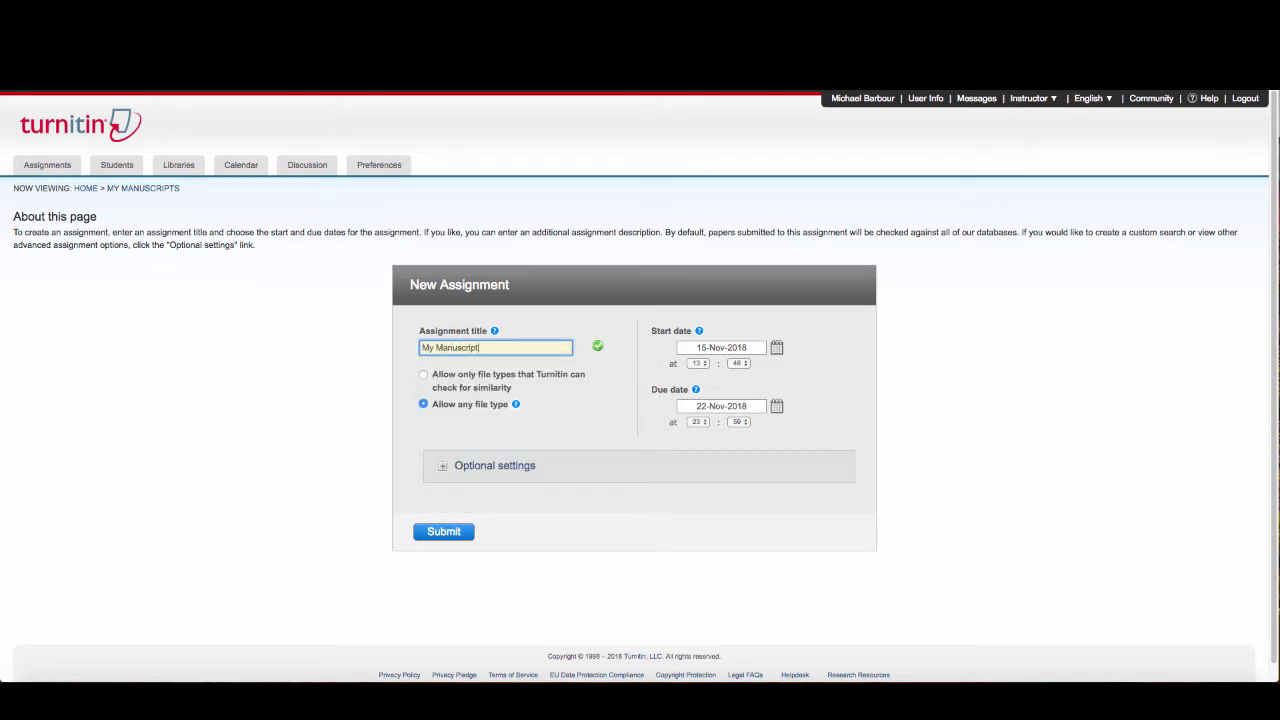
type("s")
left_click(777, 406)
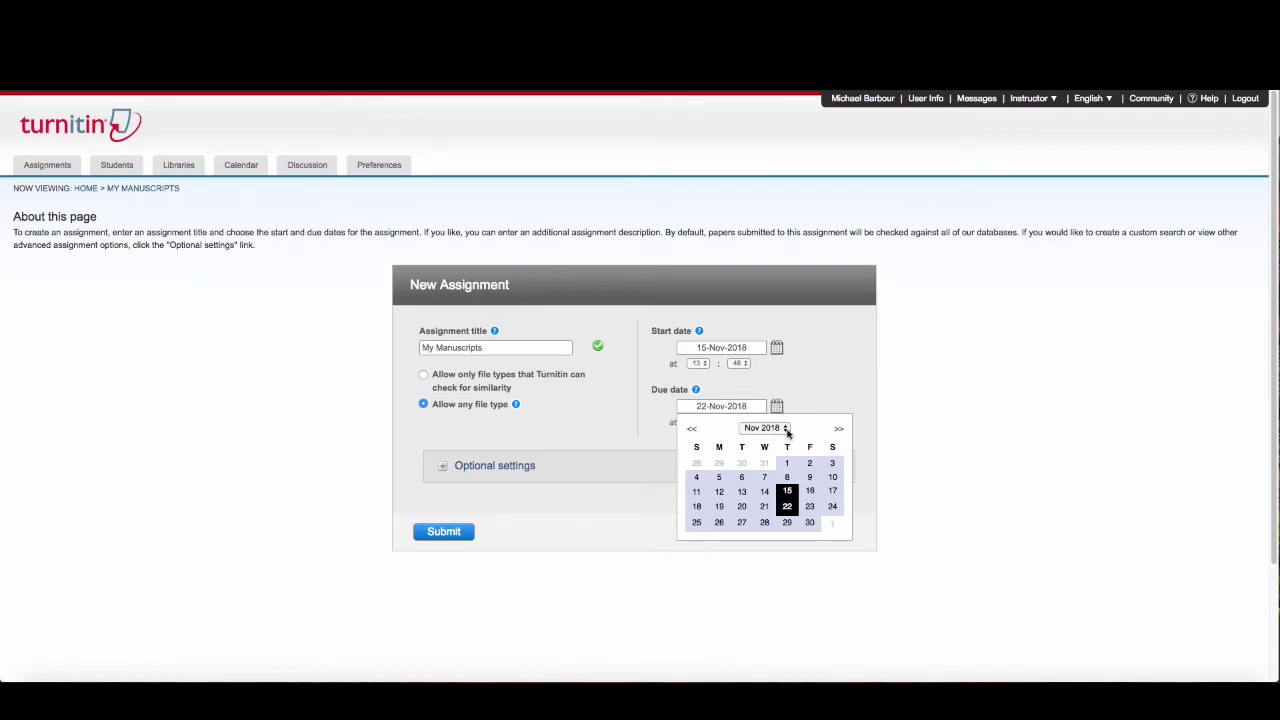
left_click(786, 430)
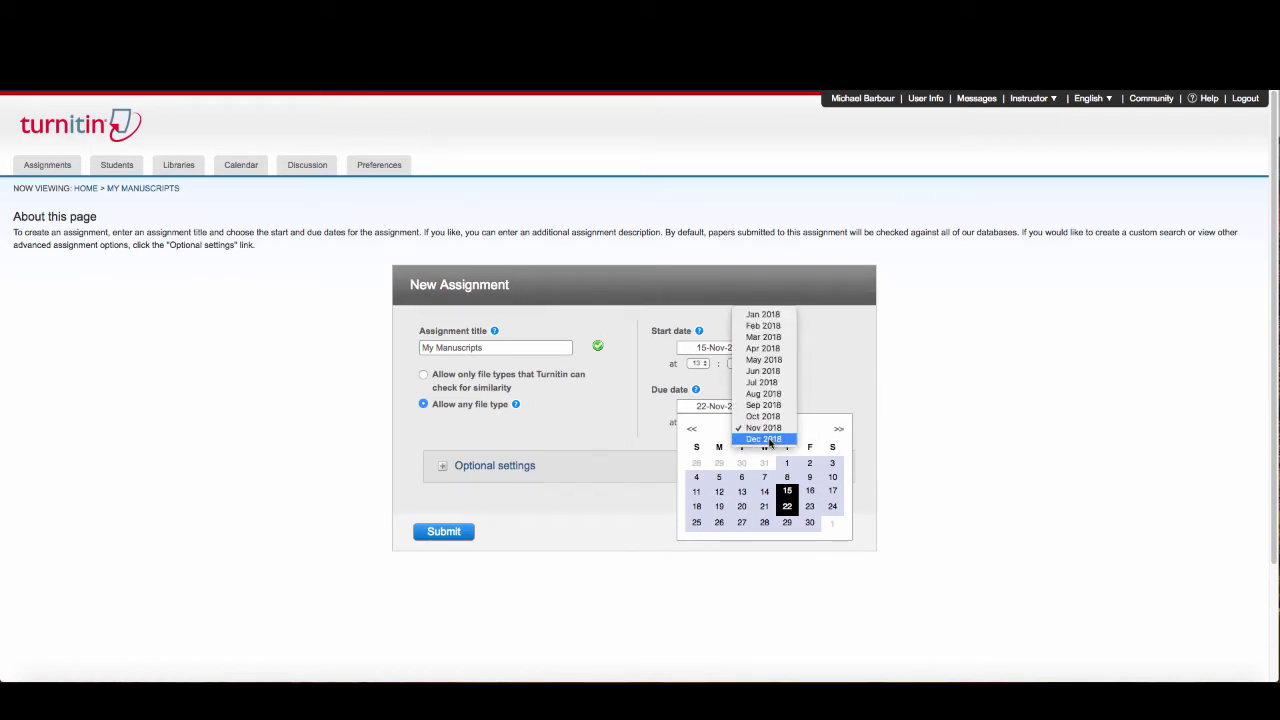
left_click(767, 440)
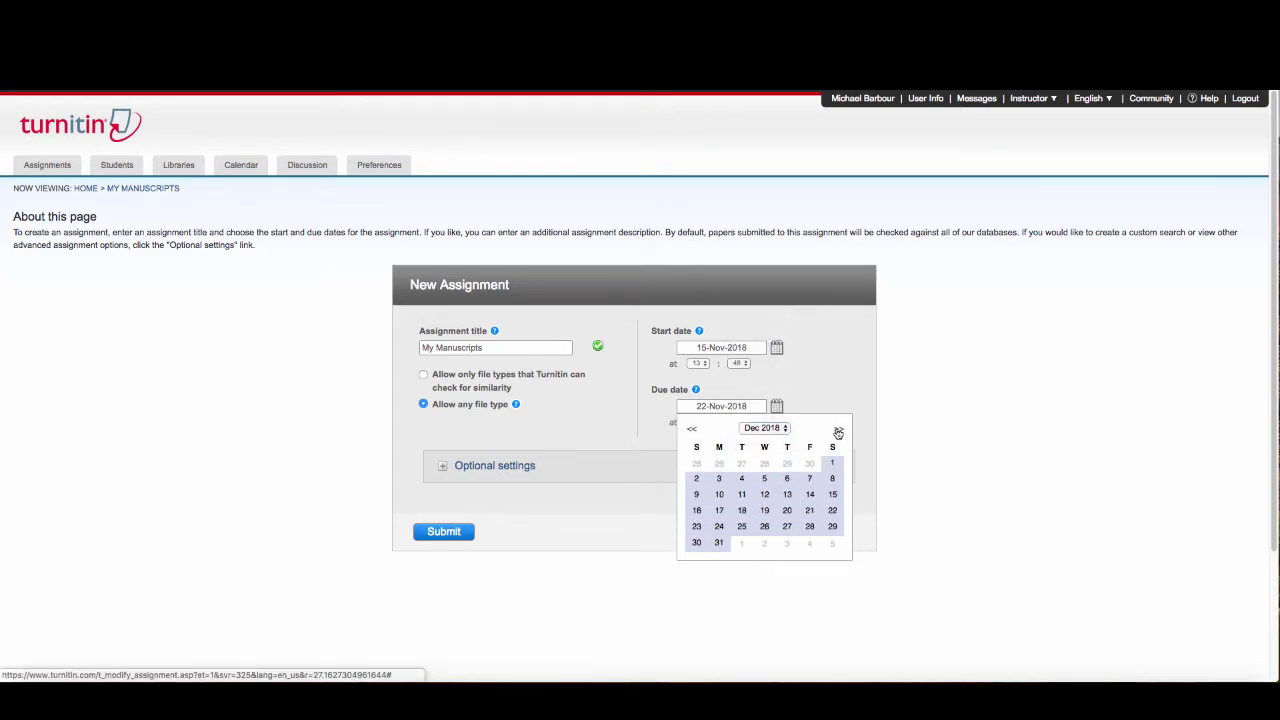
left_click(838, 432)
left_click(838, 432)
left_click(838, 432)
left_click(838, 432)
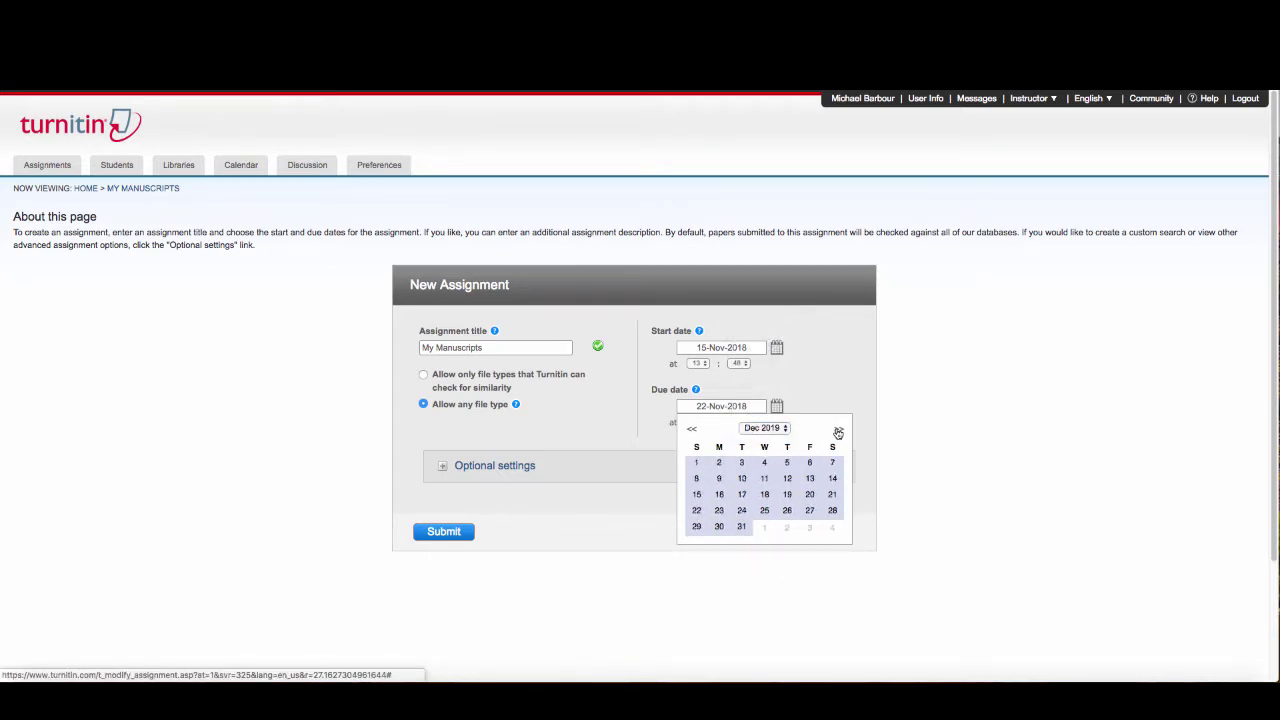
left_click(838, 432)
left_click(838, 432)
left_click(838, 432)
left_click(838, 432)
left_click(838, 432)
left_click(838, 432)
left_click(838, 432)
left_click(838, 432)
left_click(838, 432)
left_click(838, 432)
left_click(838, 432)
left_click(838, 432)
left_click(838, 432)
left_click(838, 432)
left_click(838, 432)
left_click(838, 432)
Step the calendar back to April 2020 and set the due date to 30-Apr-2020
left_click(693, 430)
left_click(693, 430)
left_click(693, 430)
left_click(693, 430)
left_click(693, 430)
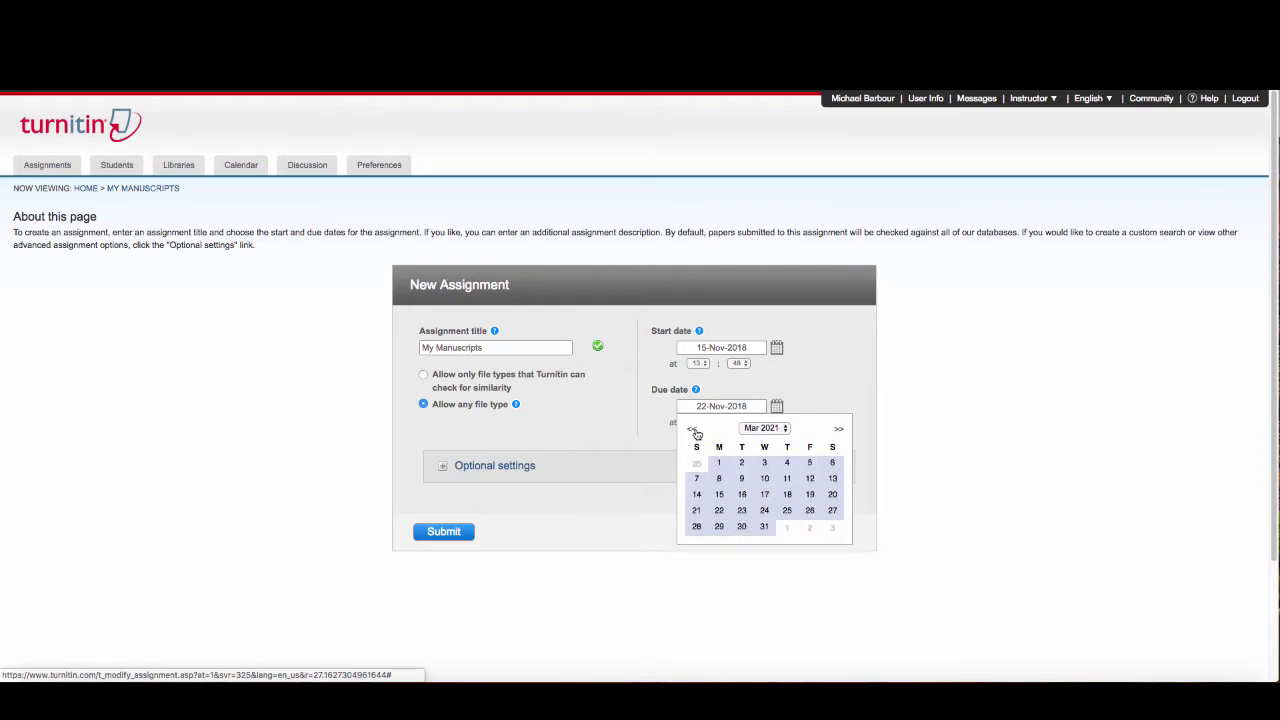
left_click(693, 430)
left_click(693, 430)
left_click(693, 430)
left_click(693, 430)
left_click(693, 430)
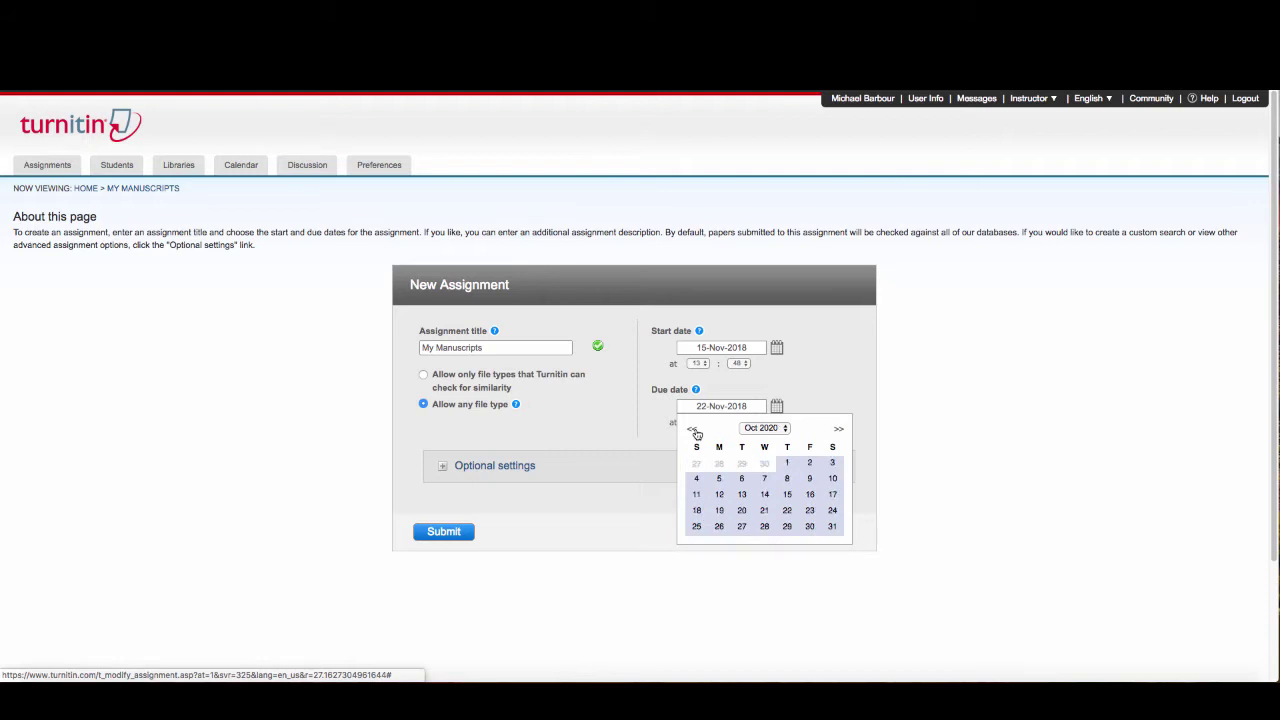
left_click(693, 430)
left_click(693, 430)
left_click(693, 430)
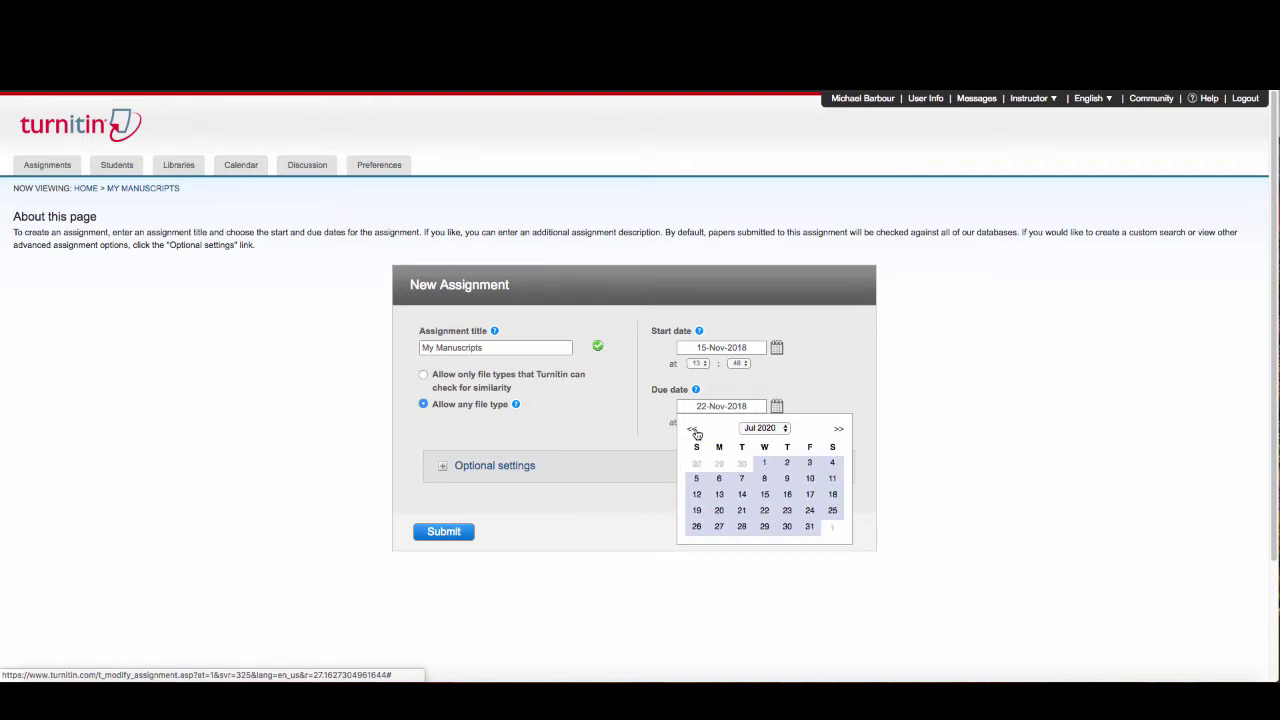
left_click(693, 430)
left_click(693, 430)
left_click(693, 430)
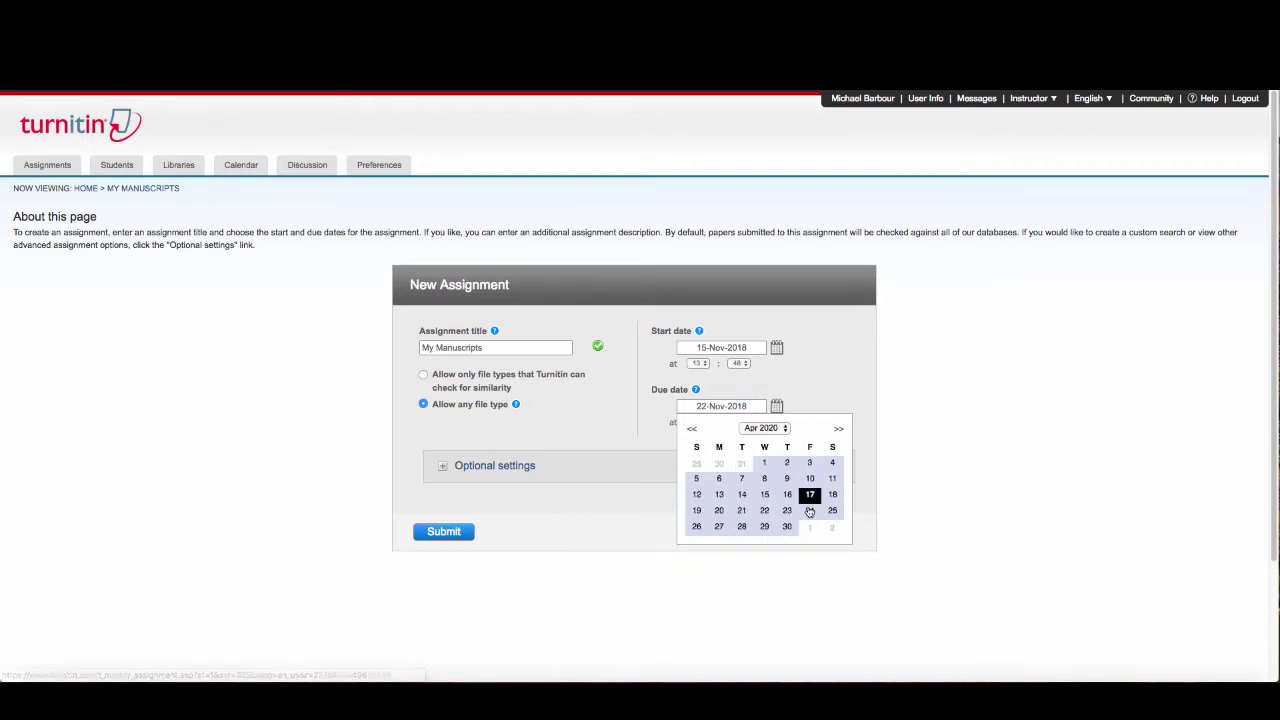
left_click(787, 529)
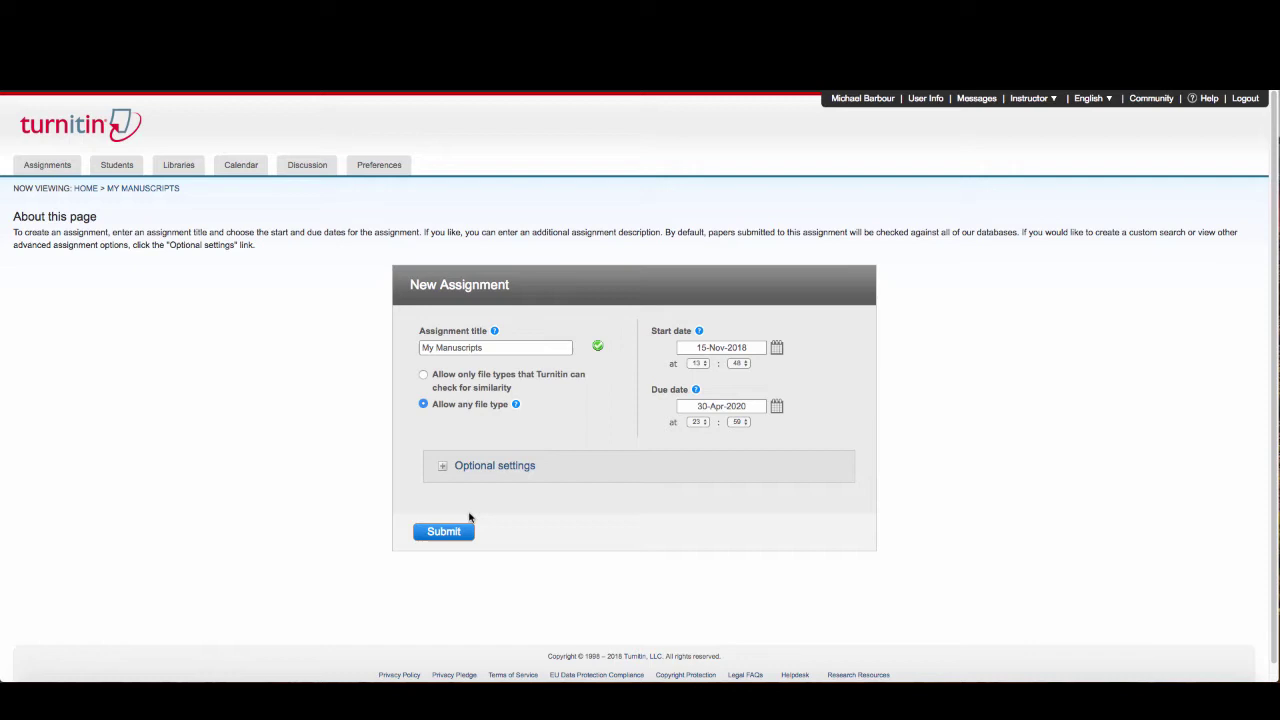
left_click(455, 465)
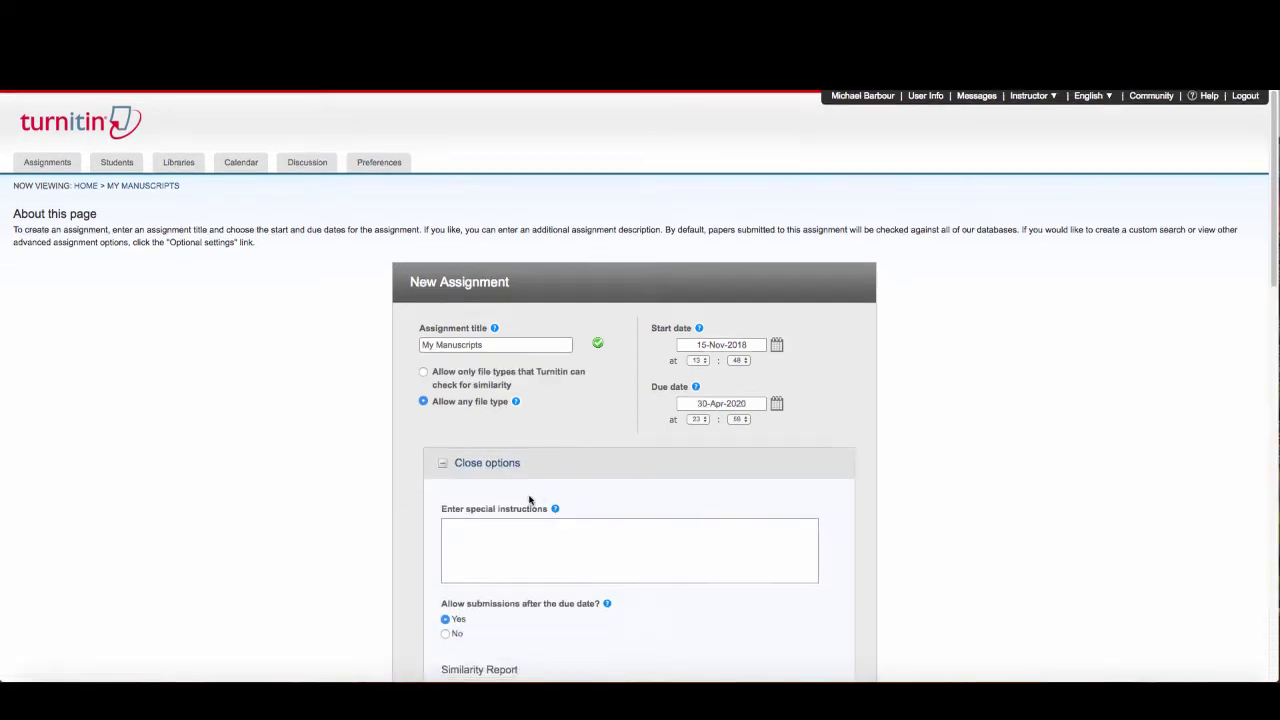
scroll(529, 500, "down", 3)
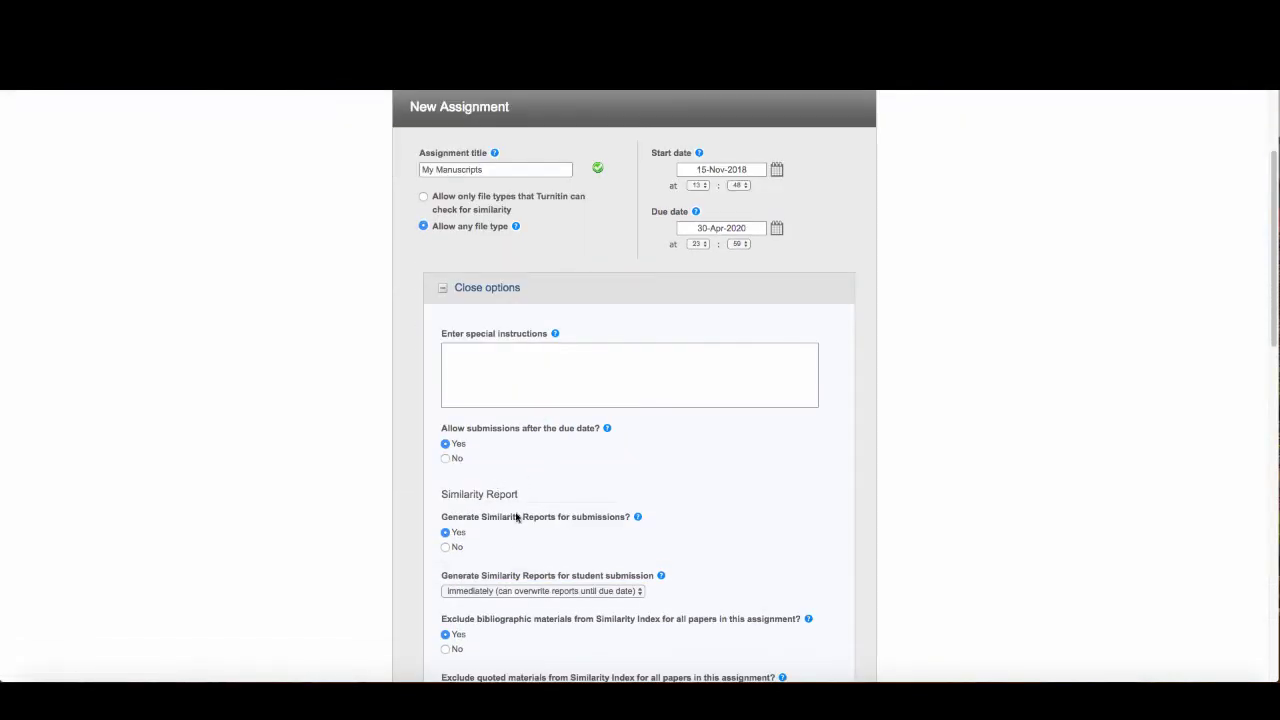
scroll(500, 537, "down", 4)
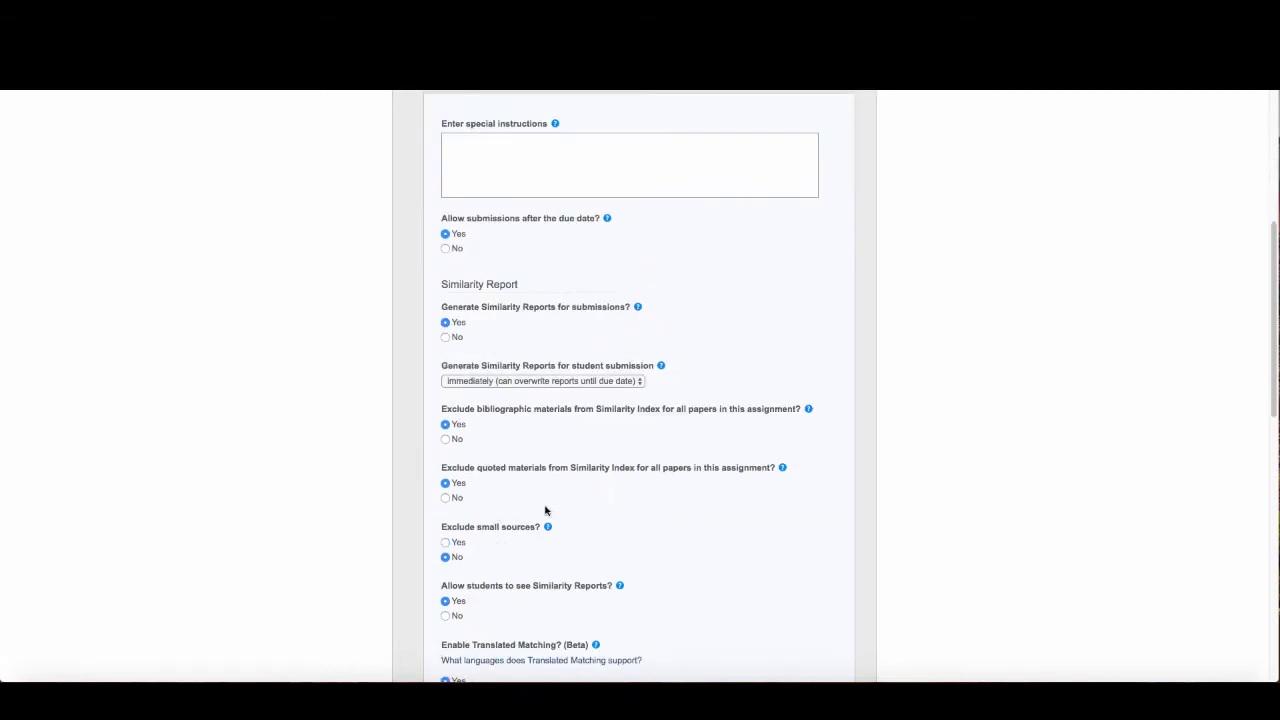
scroll(606, 449, "up", 1)
scroll(603, 445, "up", 5)
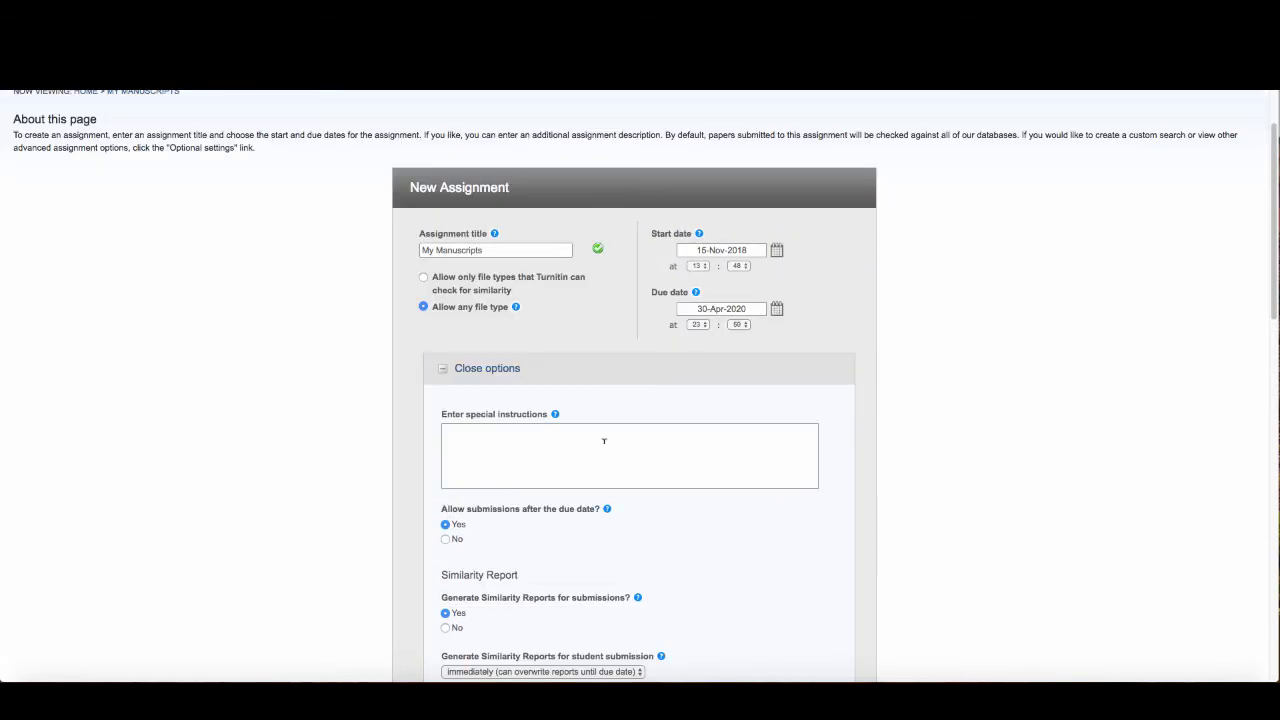
scroll(603, 450, "down", 5)
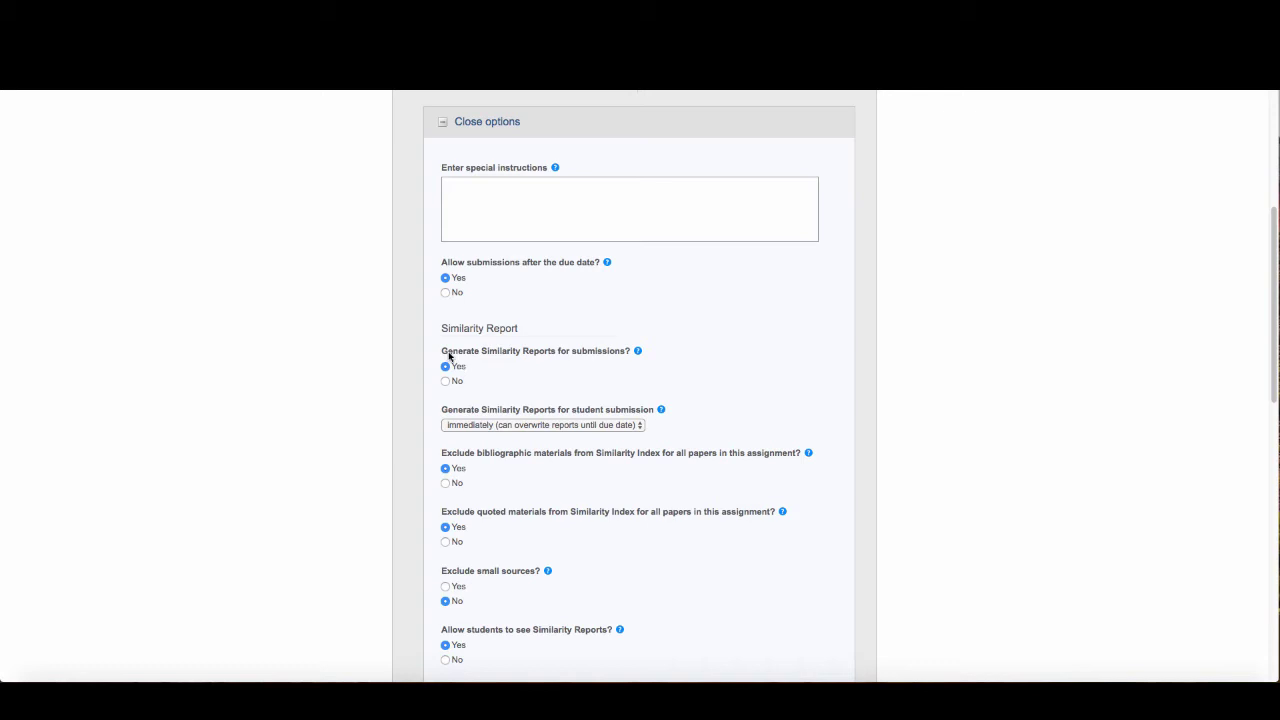
left_click(570, 428)
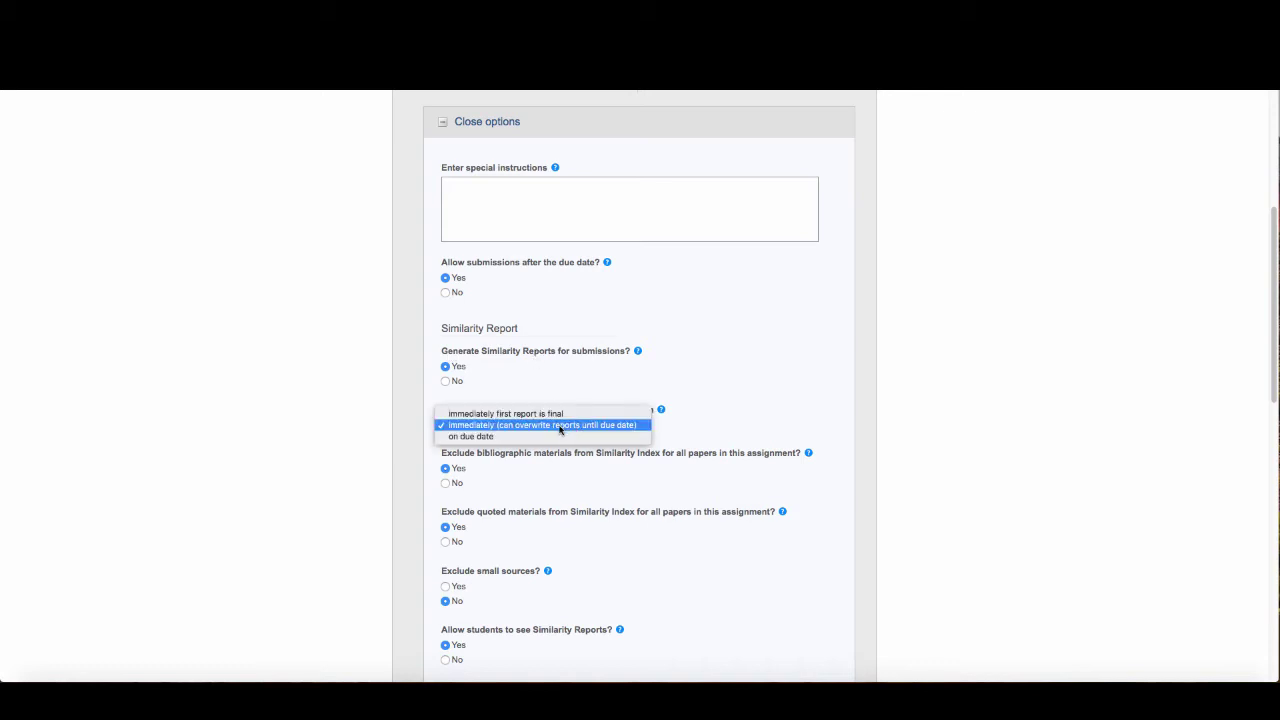
left_click(550, 429)
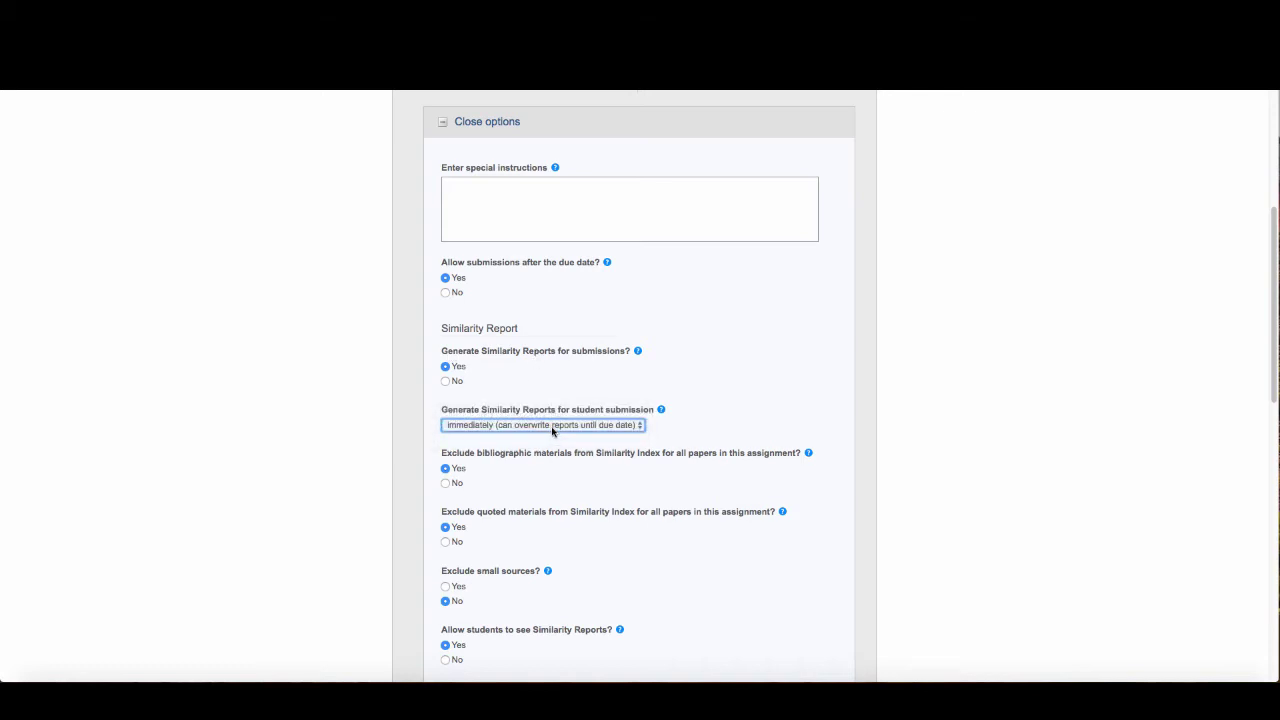
left_click(558, 428)
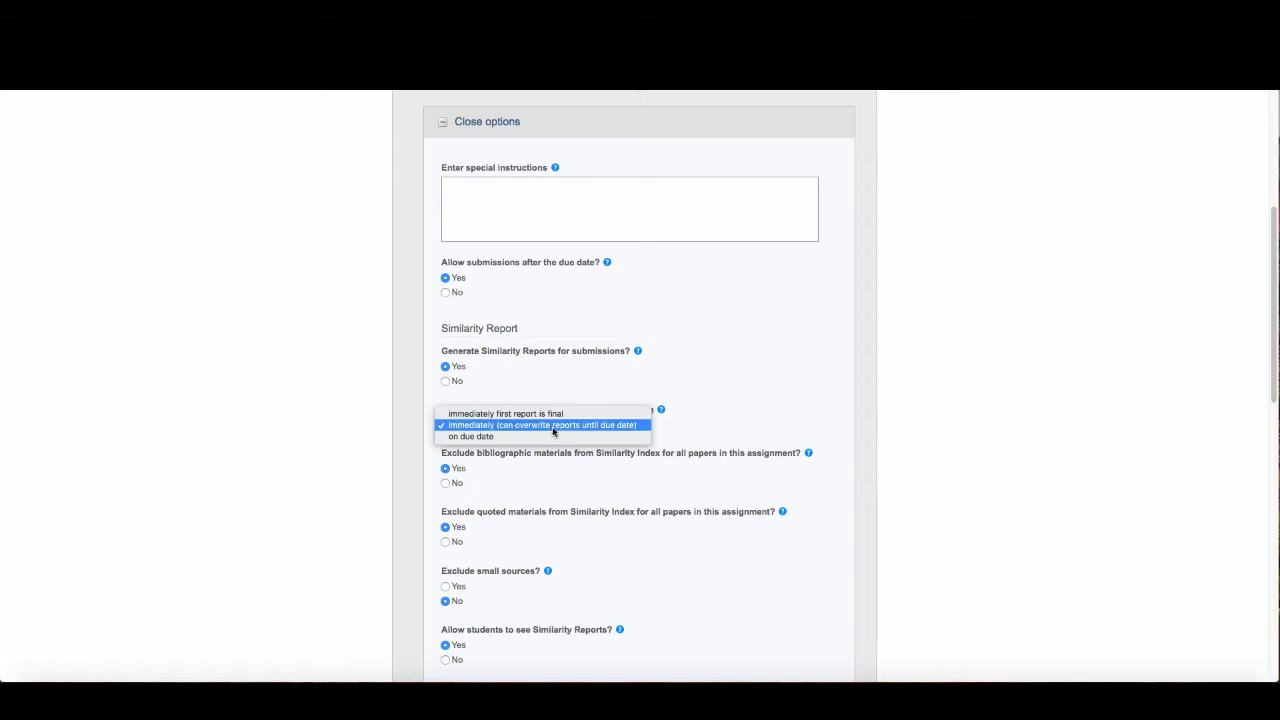
left_click(553, 431)
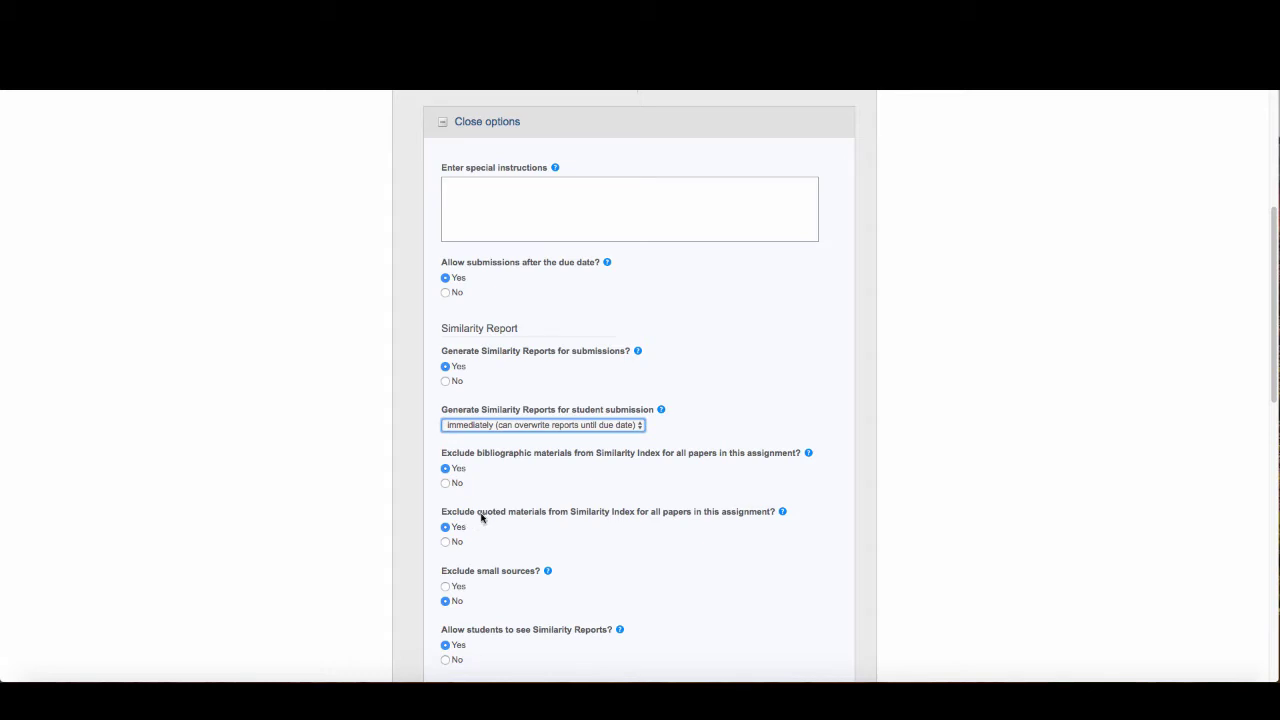
scroll(492, 517, "down", 2)
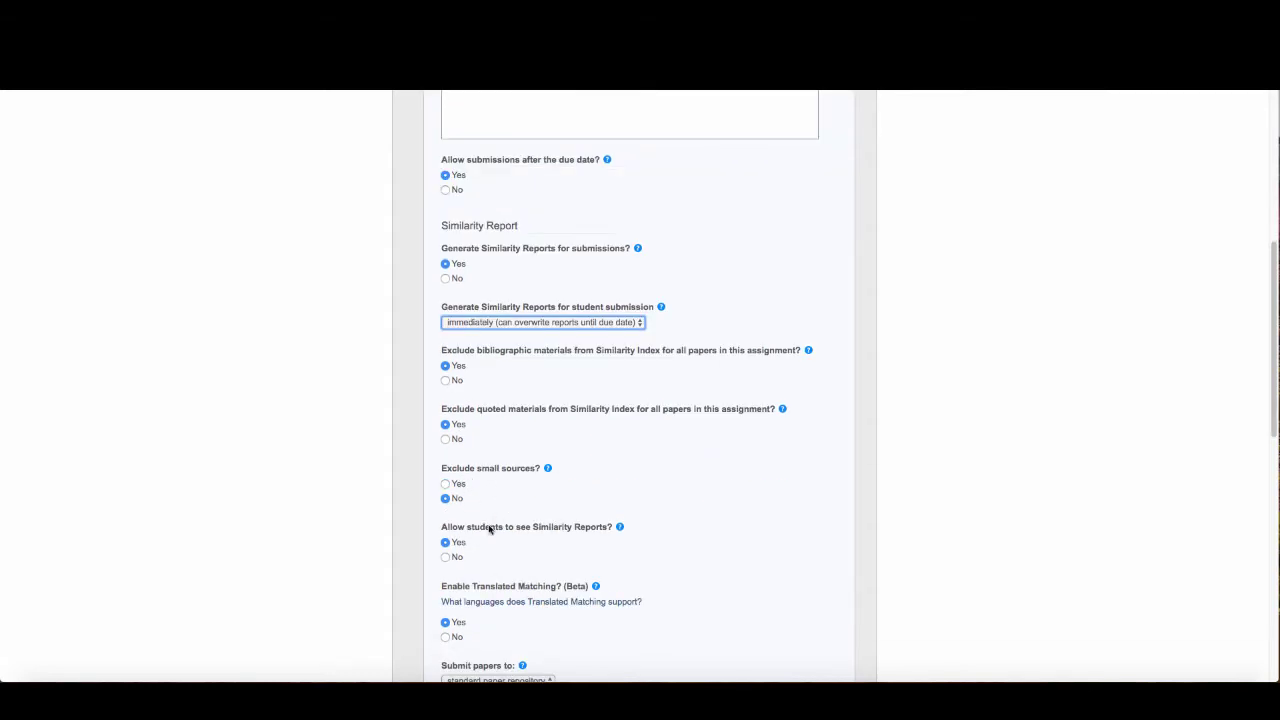
scroll(490, 529, "down", 2)
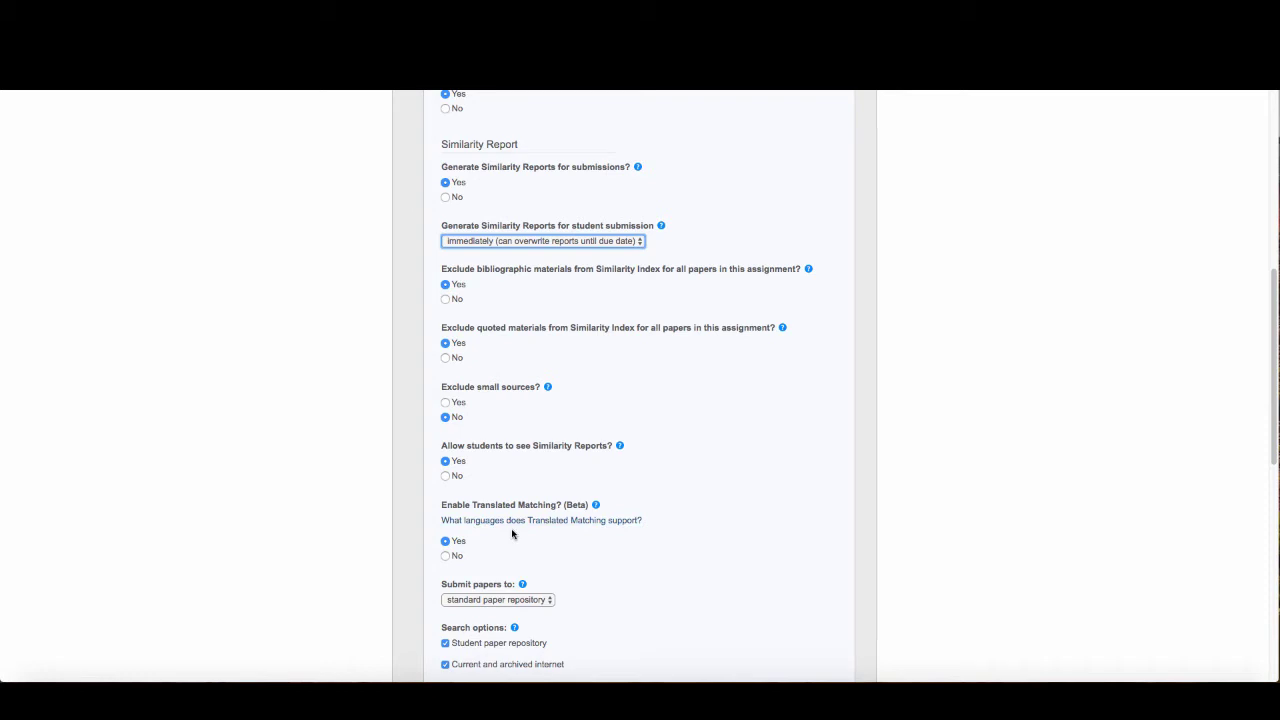
scroll(504, 558, "down", 1)
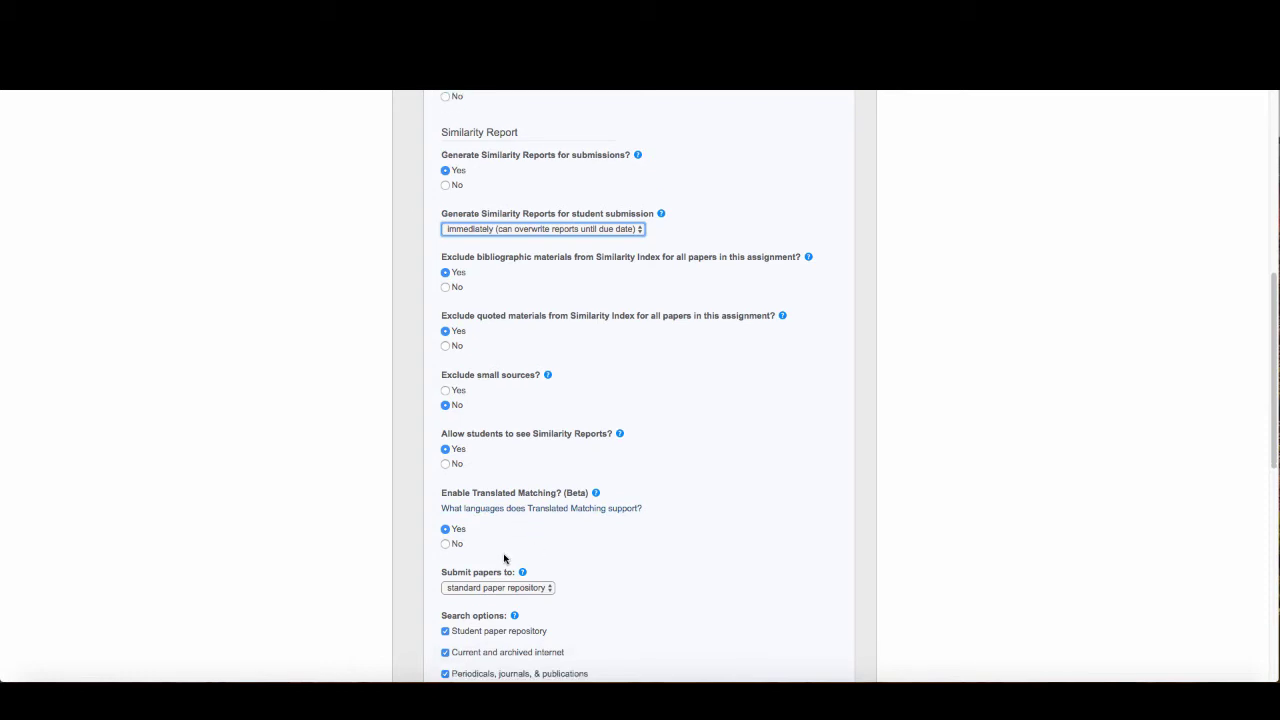
scroll(504, 558, "down", 3)
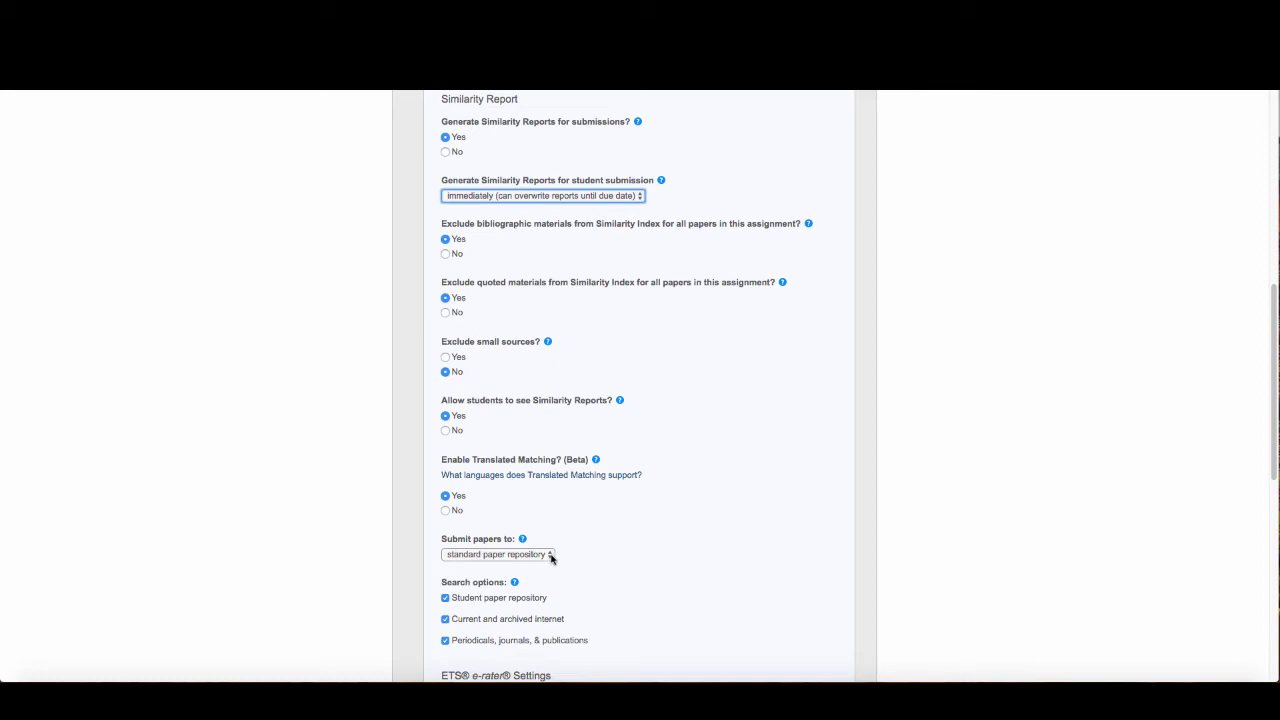
Set 'Submit papers to' to no repository and scroll down to the Submit button
scroll(560, 556, "down", 10)
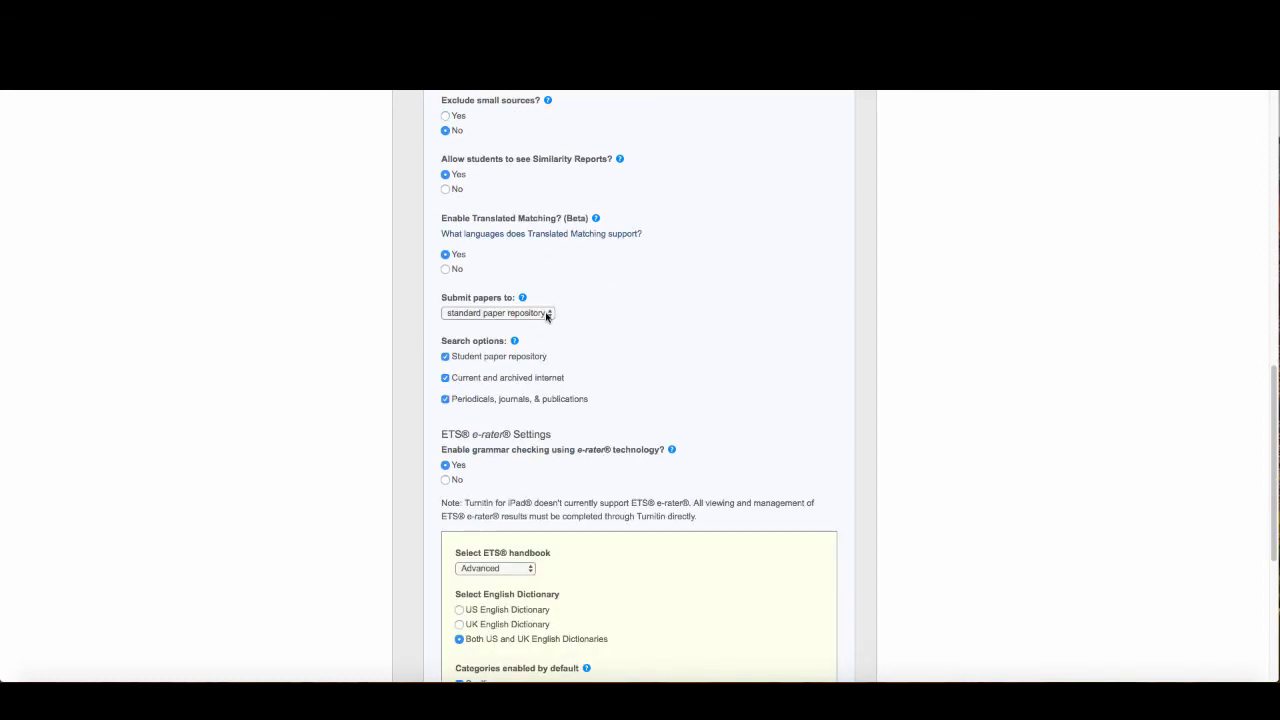
left_click(545, 313)
left_click(491, 327)
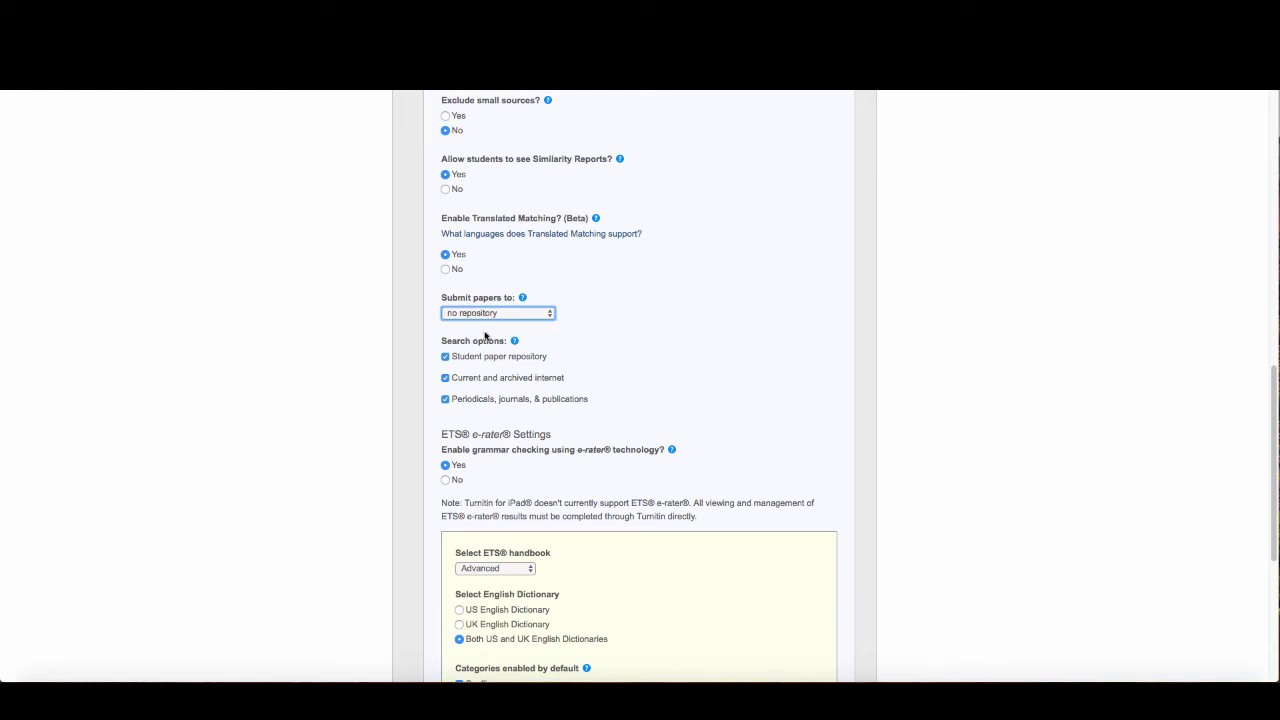
left_click(544, 316)
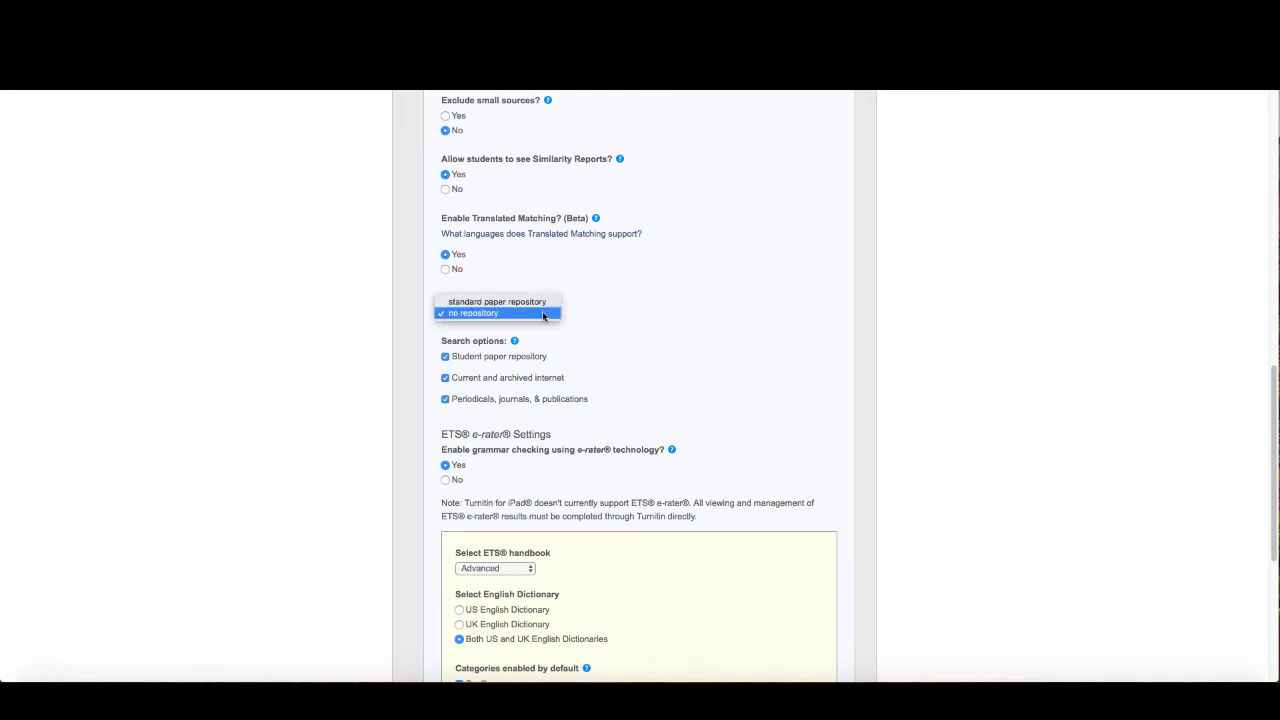
left_click(515, 314)
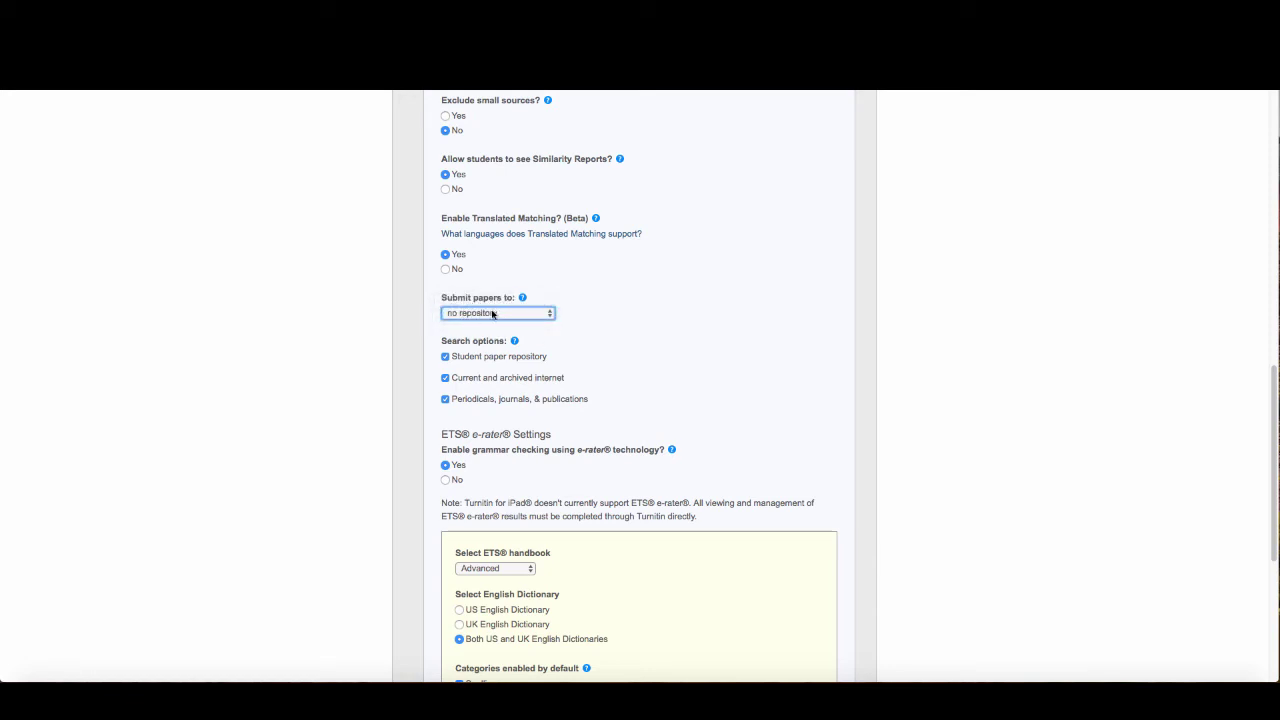
scroll(617, 366, "down", 1)
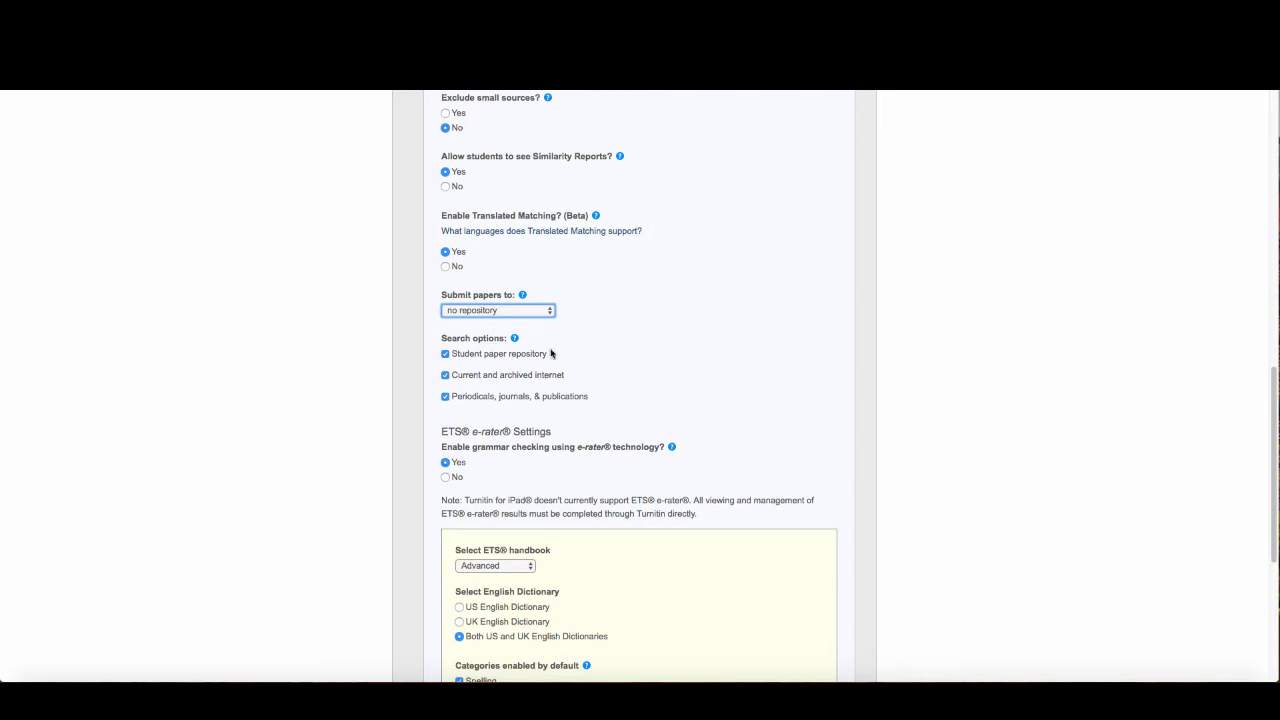
scroll(515, 424, "down", 2)
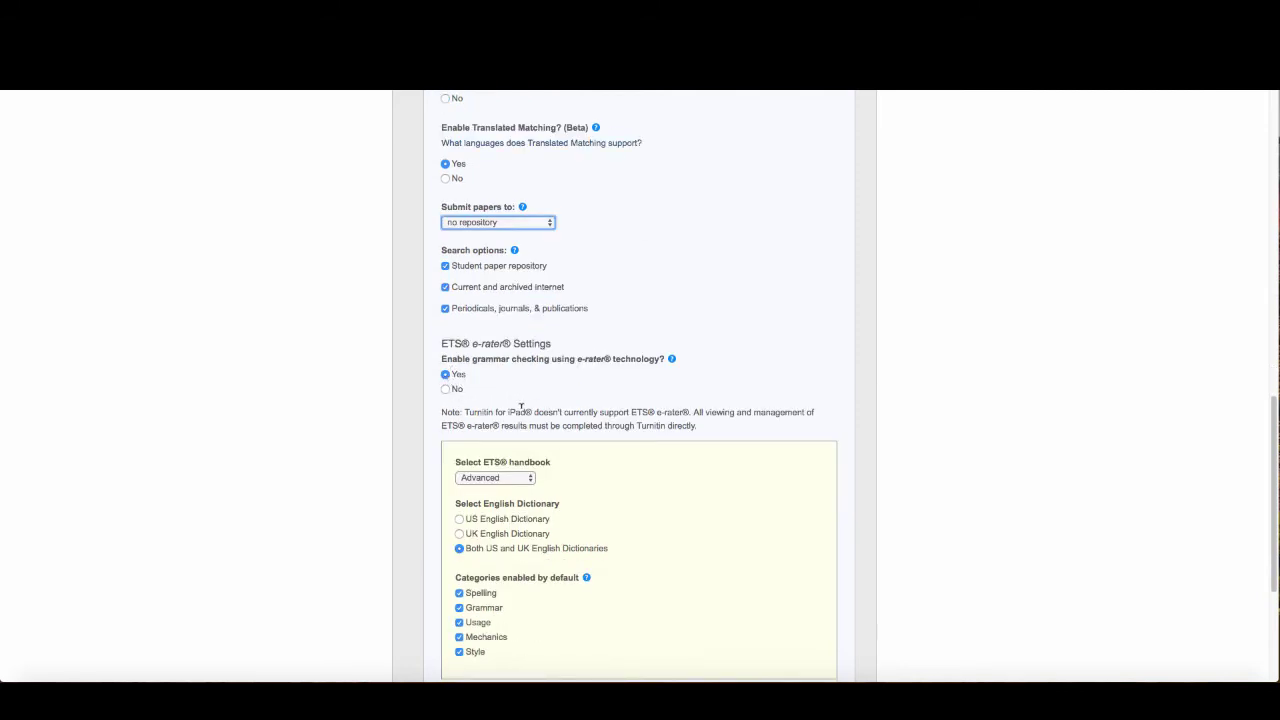
scroll(626, 434, "down", 2)
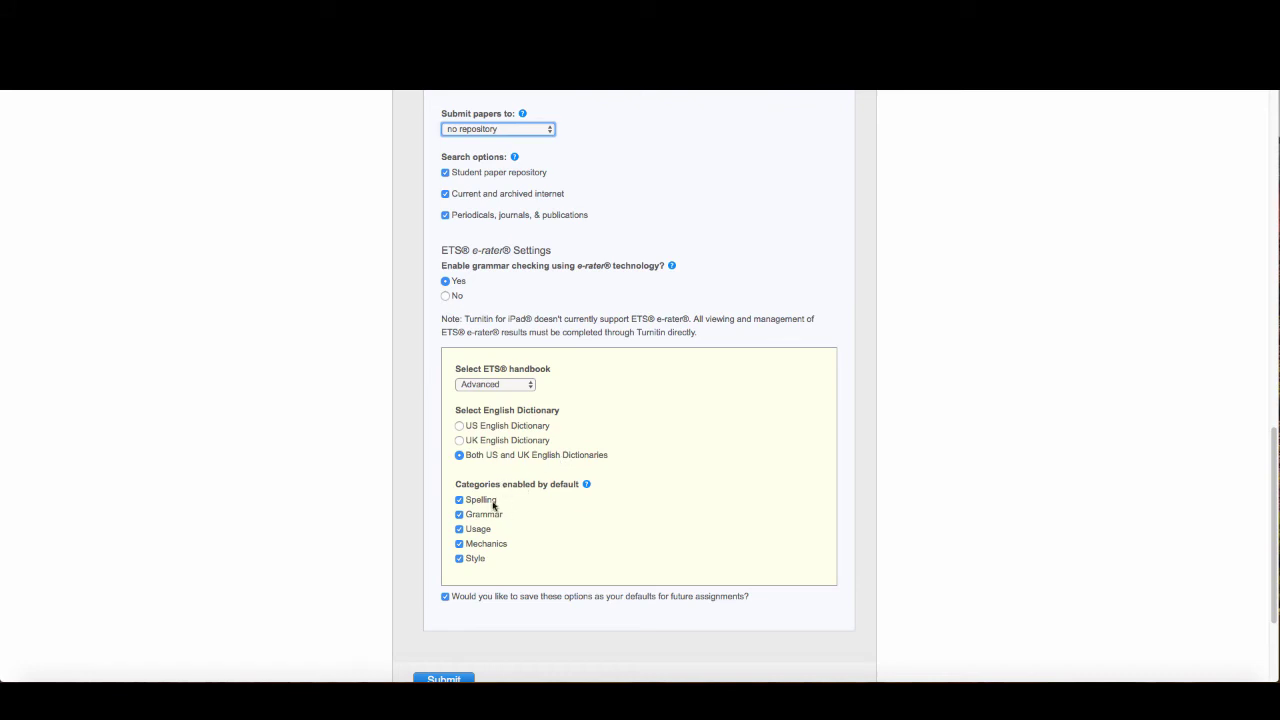
scroll(525, 603, "down", 2)
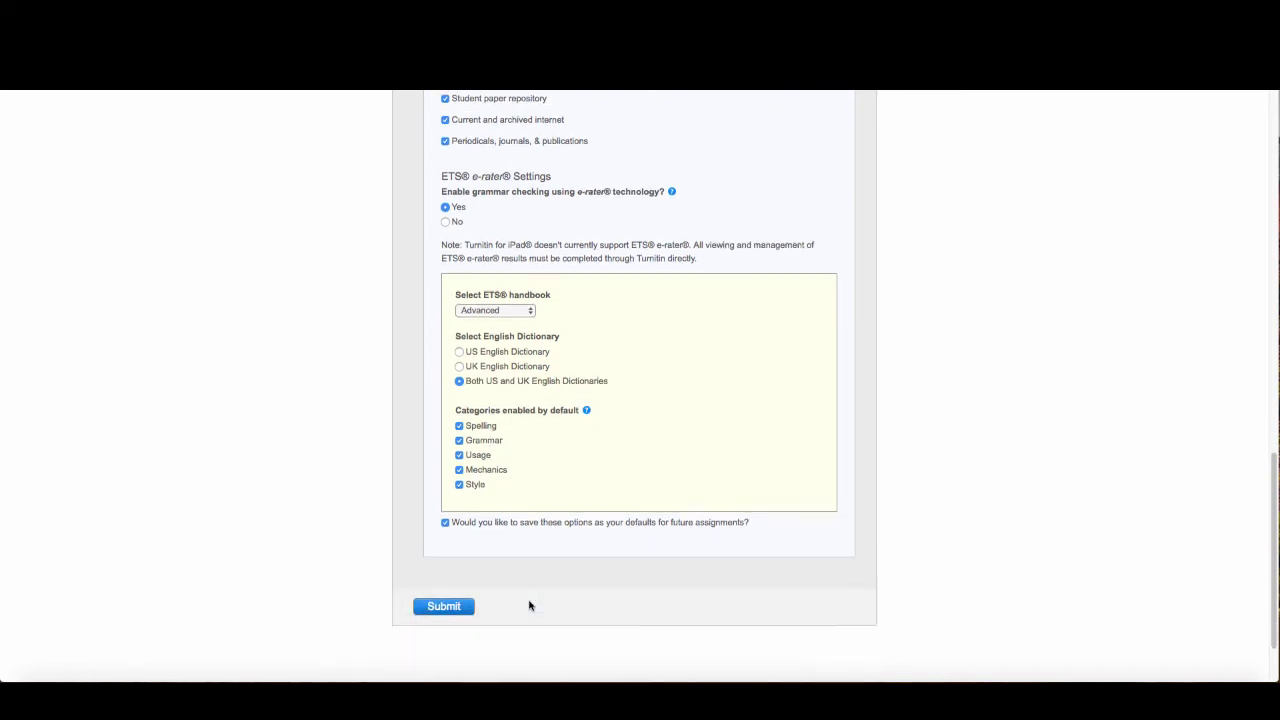
Create the assignment, then show the More actions list for the PAPER assignment
left_click(445, 608)
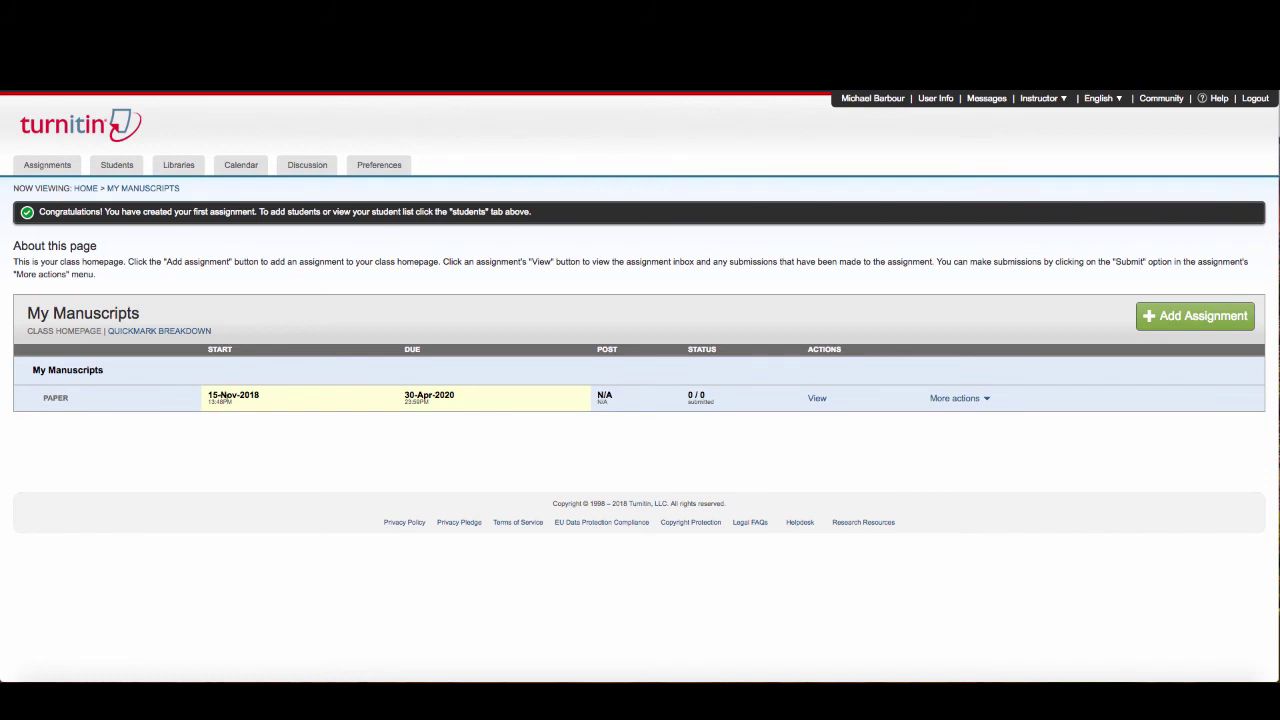
left_click(966, 400)
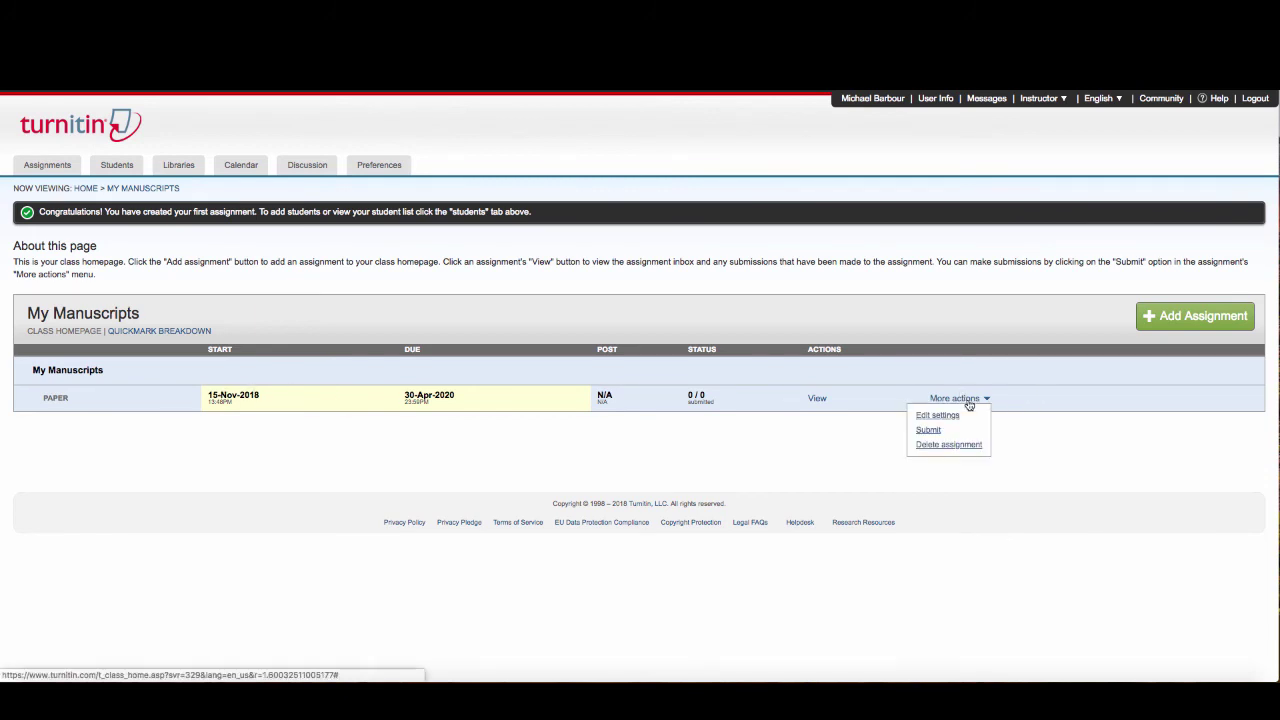